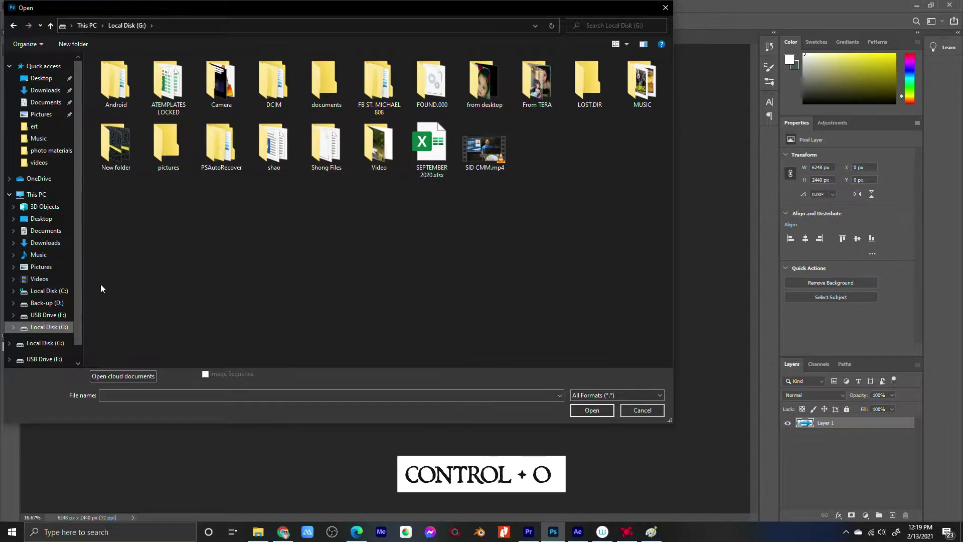
Open _DSC3961.NEF from G: > from desktop > qyejong > now in Camera Raw.
click(50, 343)
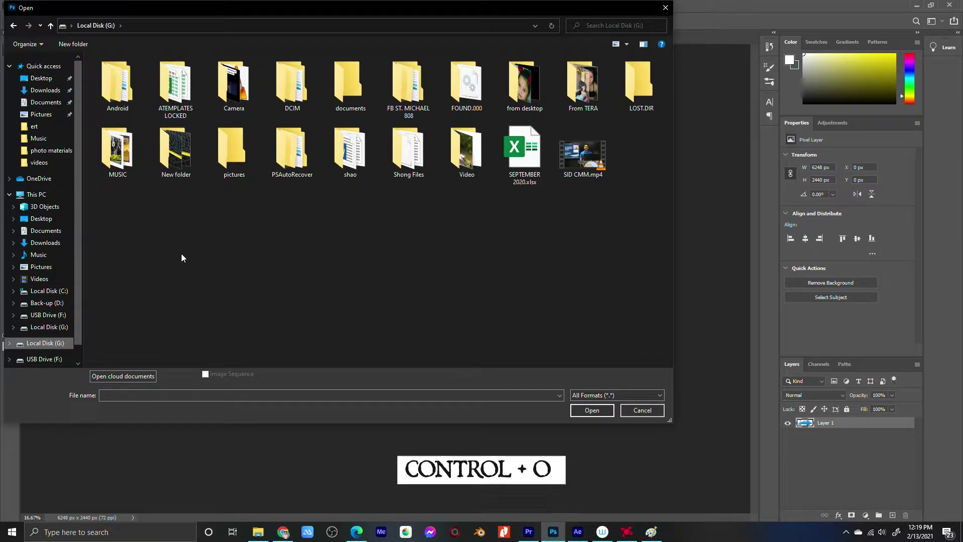
double_click(525, 85)
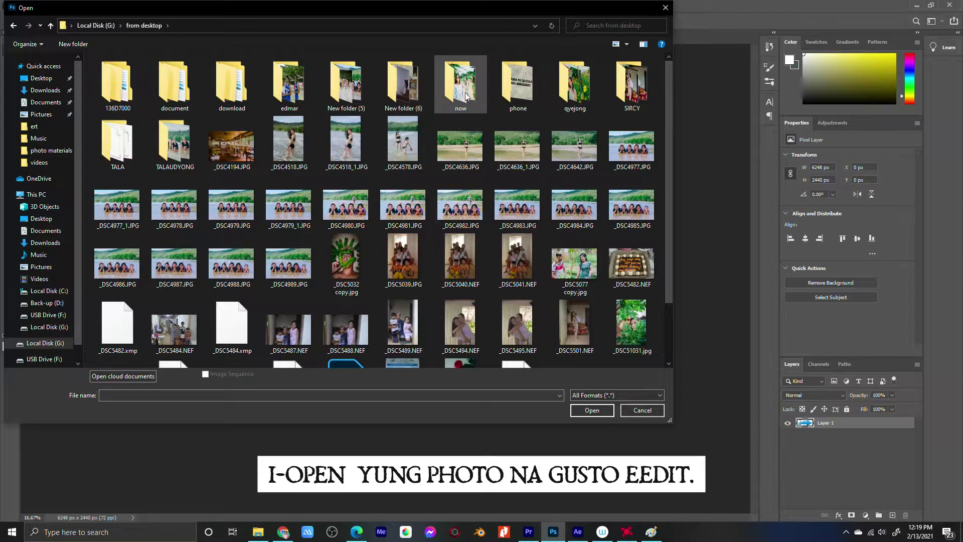
double_click(570, 92)
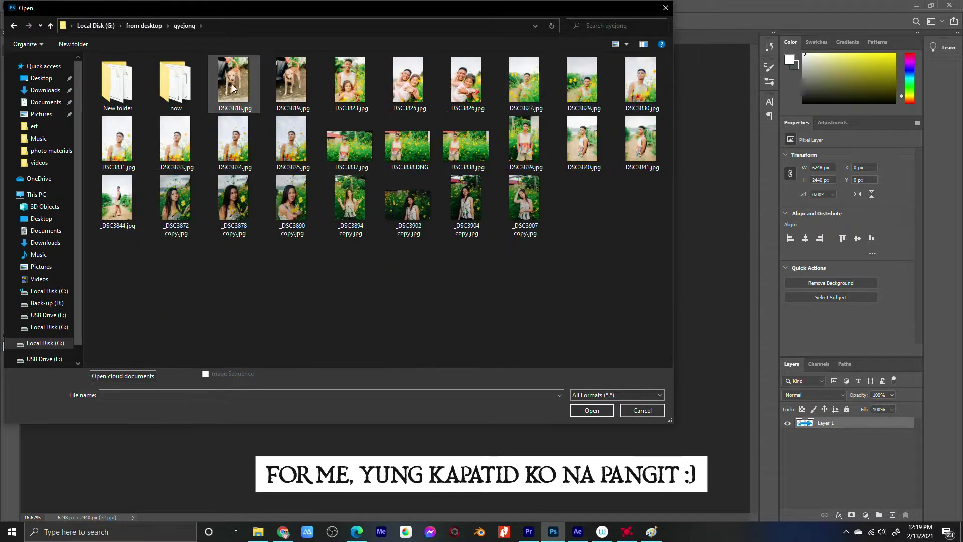
double_click(189, 74)
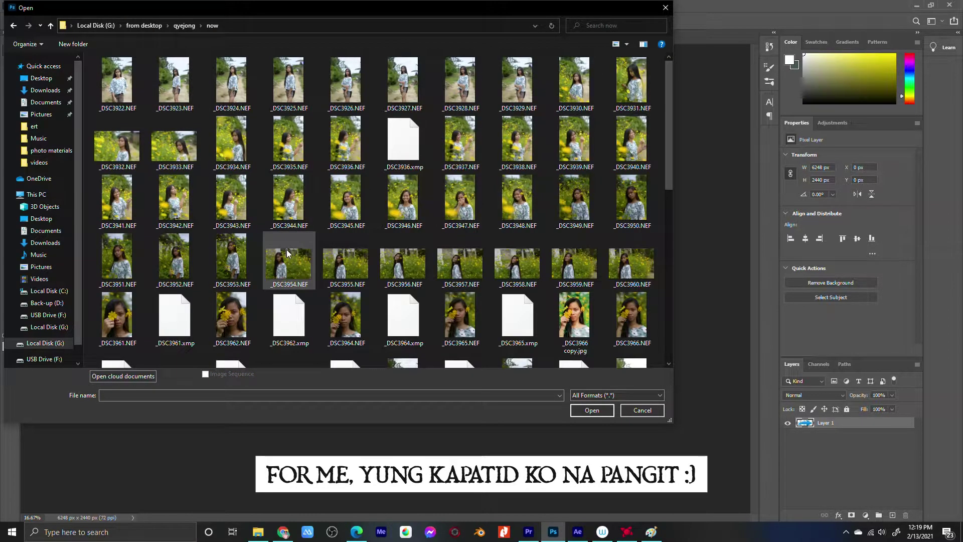
double_click(133, 312)
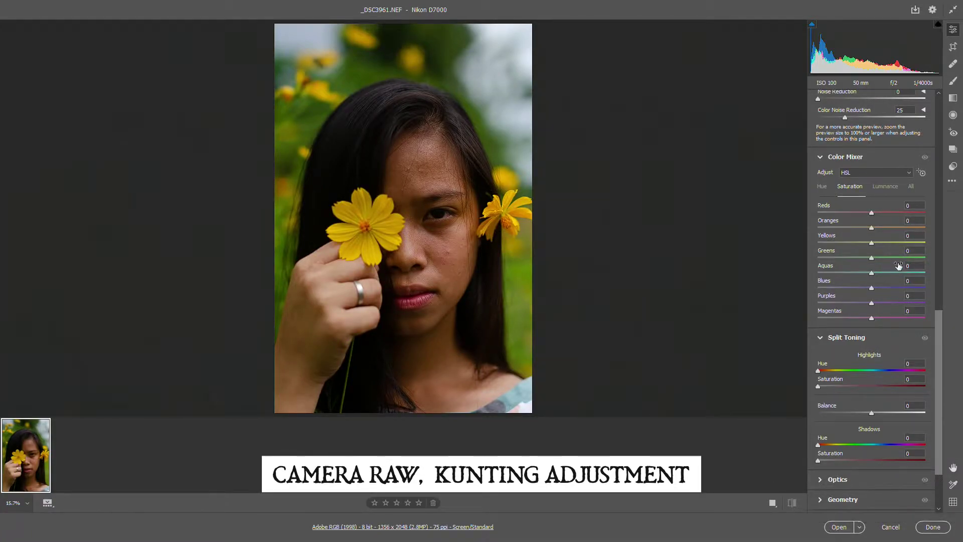
Brighten the portrait: Exposure +1.25, Contrast +11, Shadows +26.
scroll(902, 266, up, 1)
scroll(902, 261, up, 3)
scroll(901, 256, up, 2)
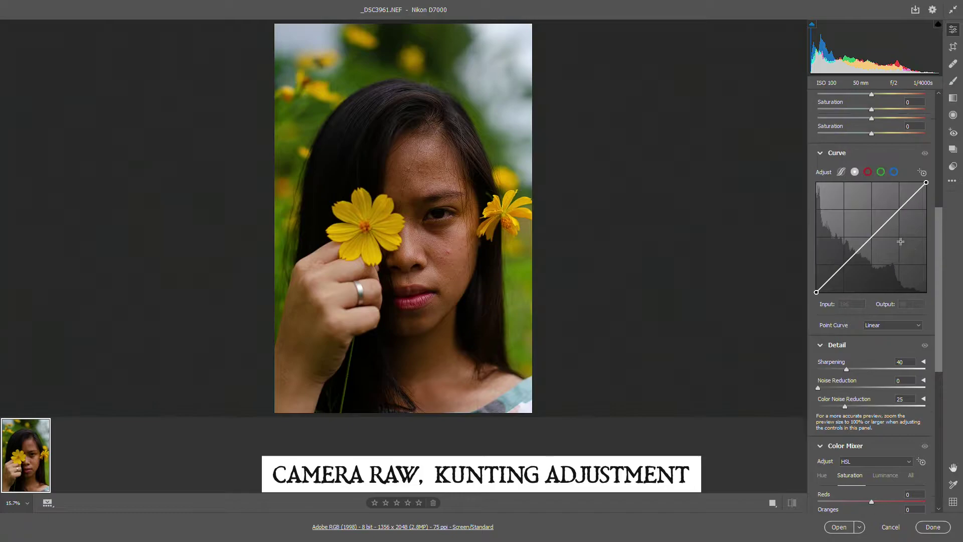
scroll(901, 248, up, 3)
scroll(901, 248, up, 3)
scroll(901, 242, up, 2)
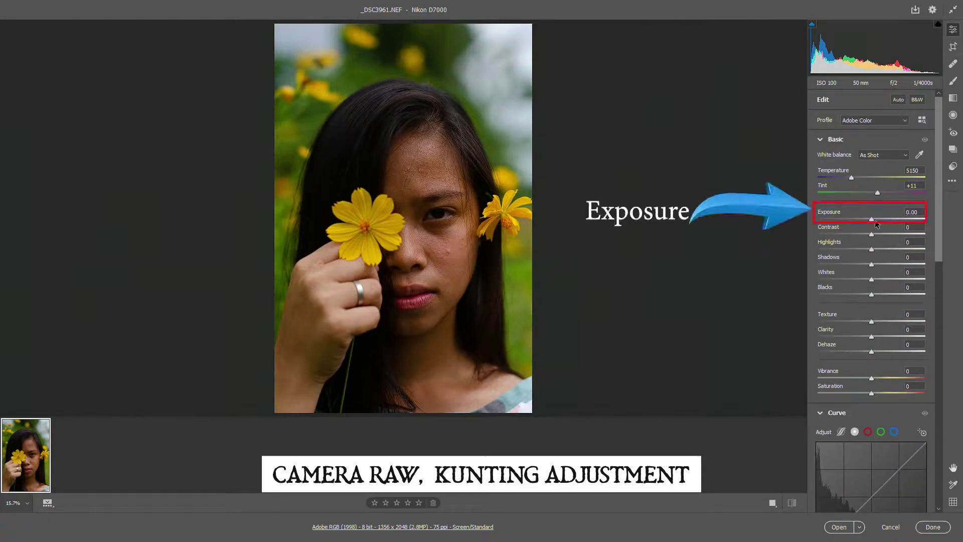
mouse_move(872, 220)
mouse_down()
mouse_move(885, 219)
mouse_move(877, 234)
mouse_up()
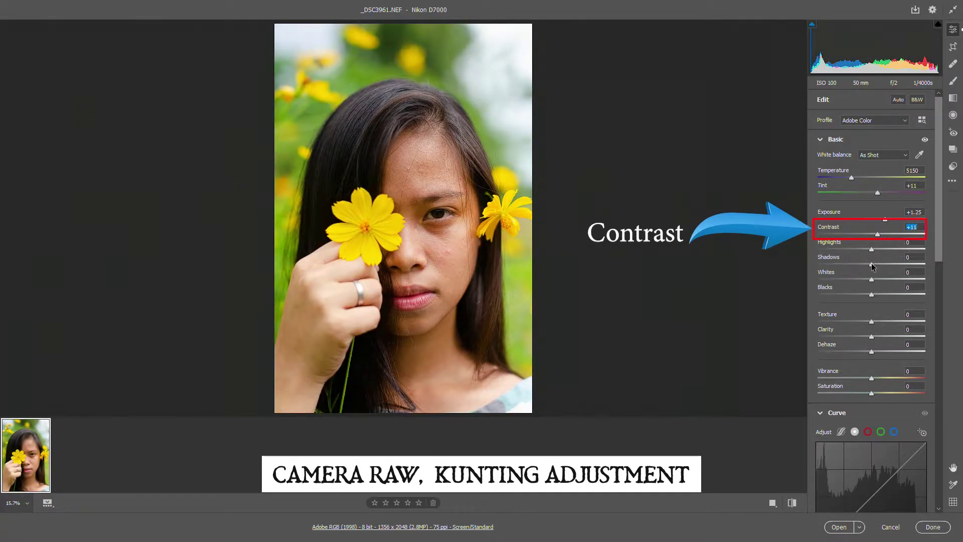
drag(873, 264, 885, 264)
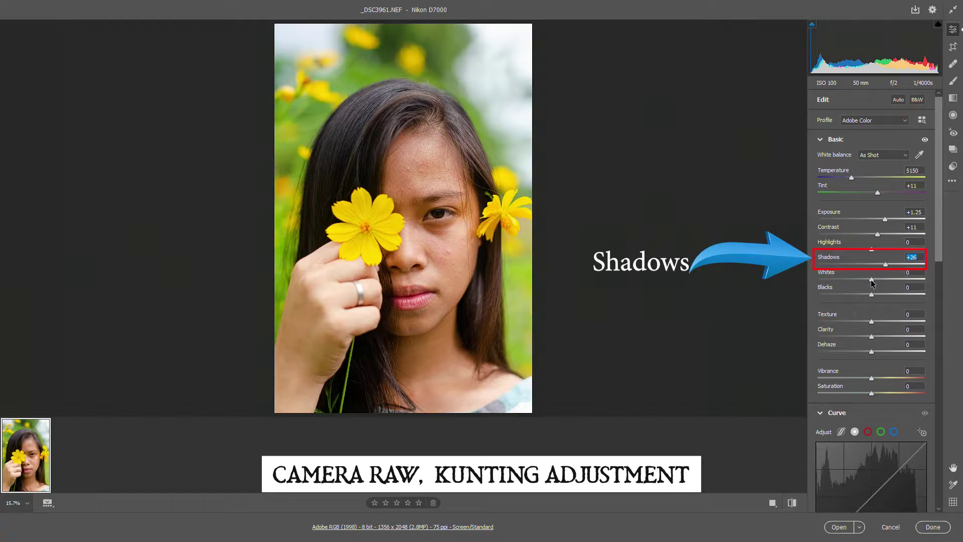
Set Noise Reduction to 36, check the skin up close, and open the photo in Photoshop.
scroll(872, 283, down, 2)
scroll(863, 322, down, 3)
scroll(848, 371, down, 1)
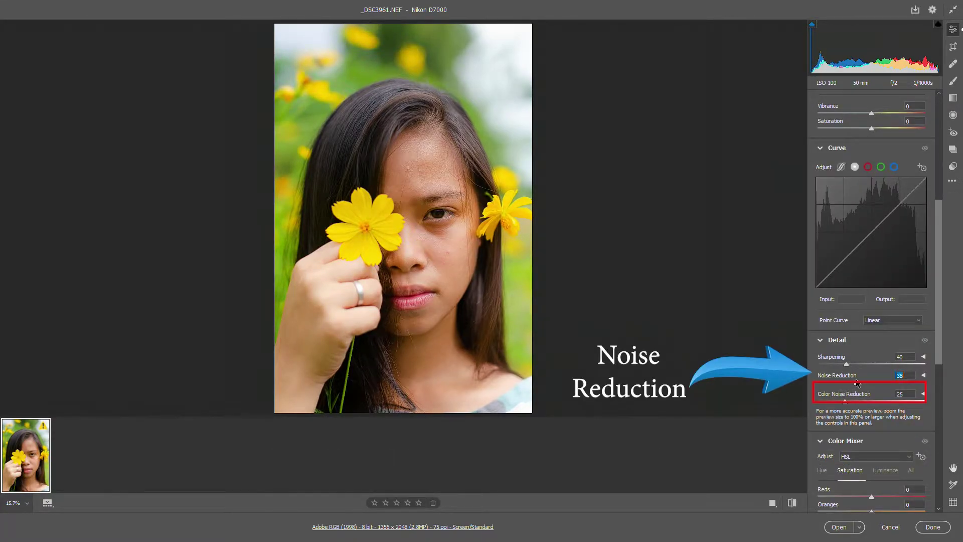
drag(436, 241, 450, 256)
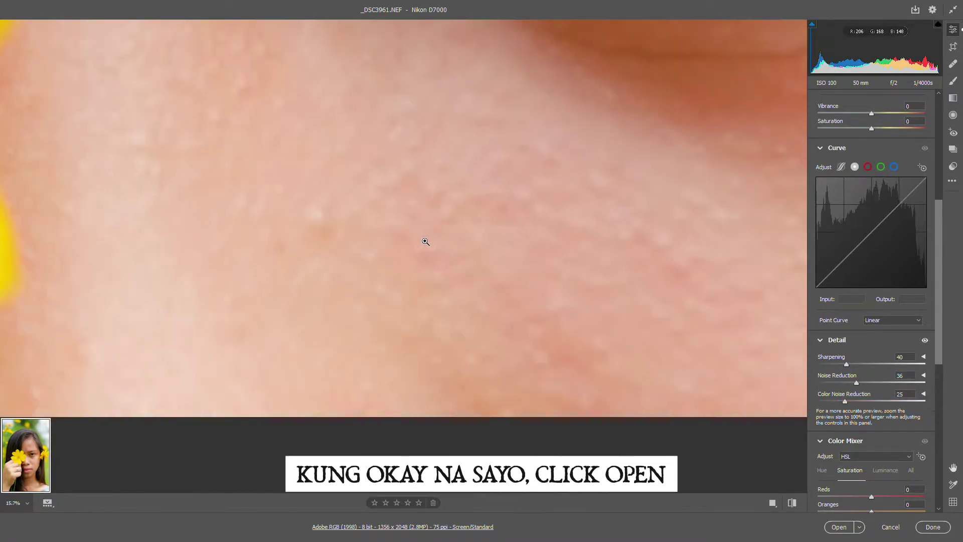
alt+click(450, 256)
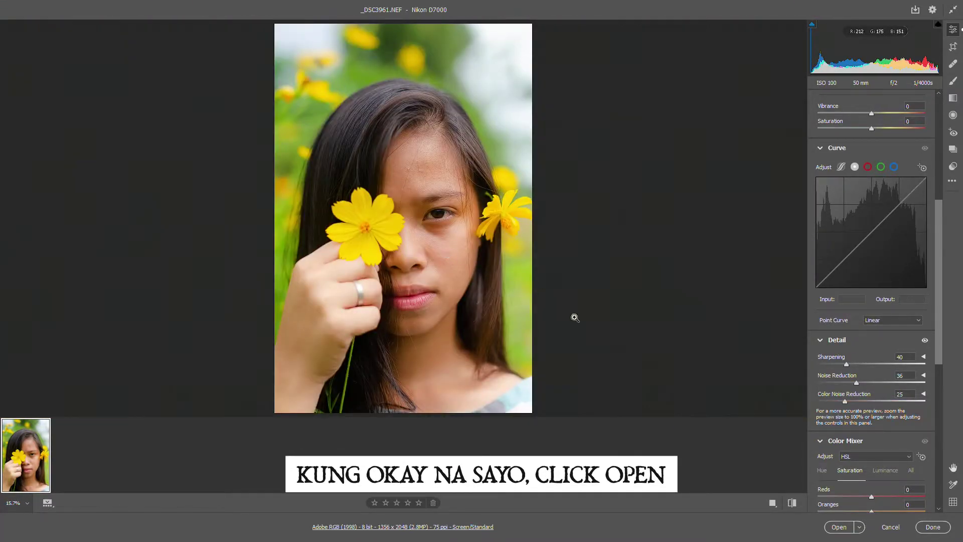
click(839, 526)
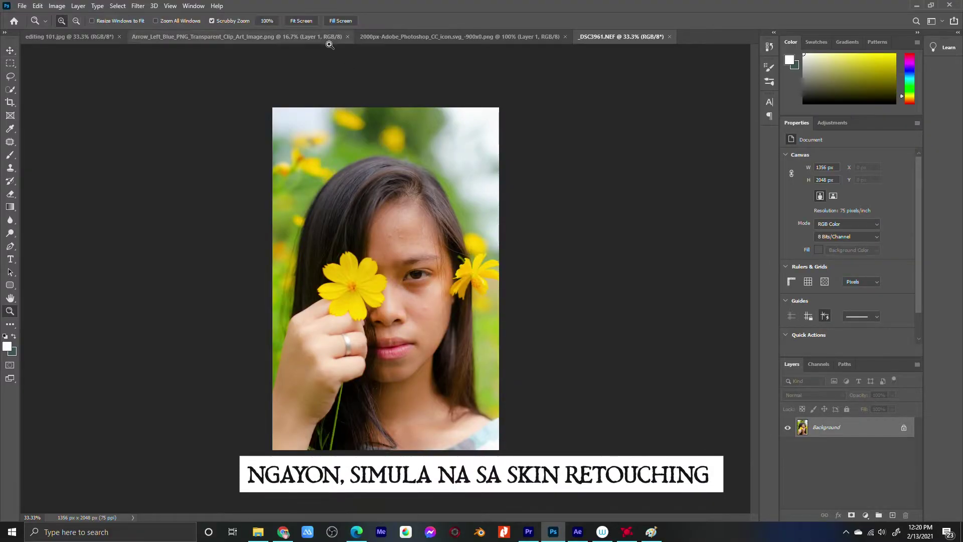
Zoom in closely on the forehead blemishes.
drag(501, 331, 524, 333)
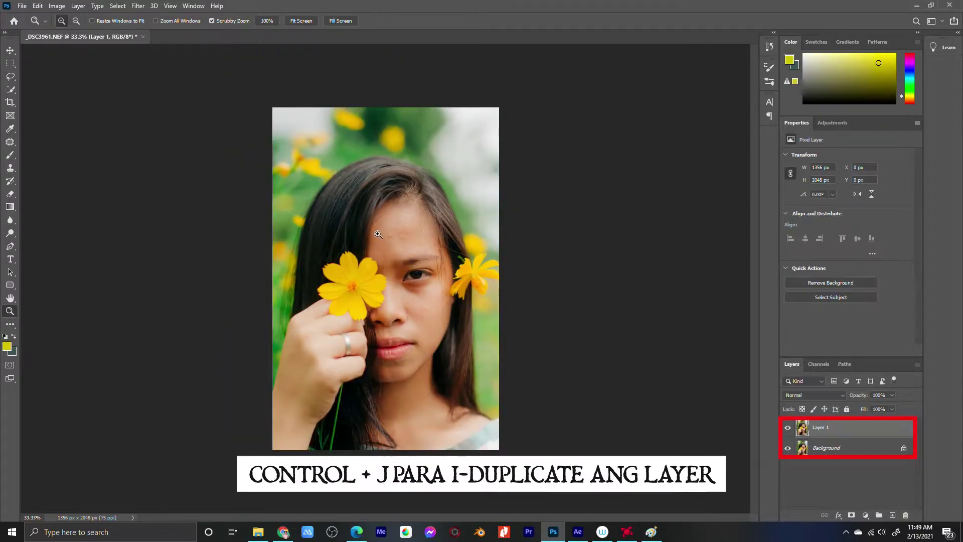
drag(394, 250, 409, 295)
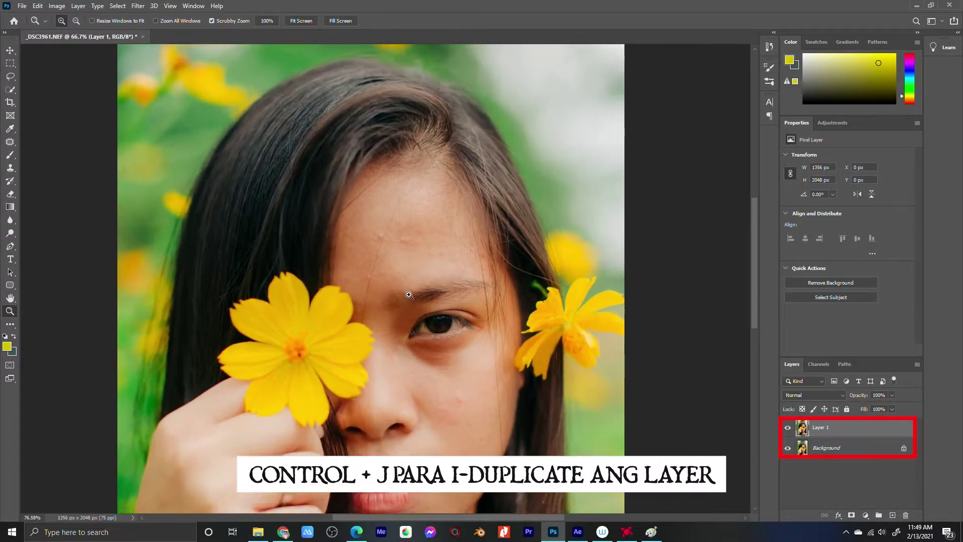
click(404, 274)
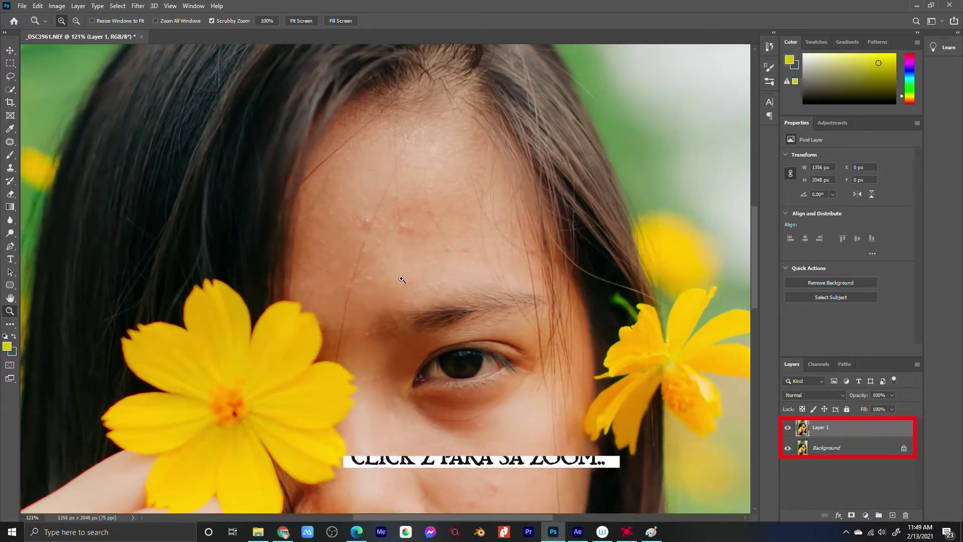
click(428, 247)
drag(428, 247, 442, 301)
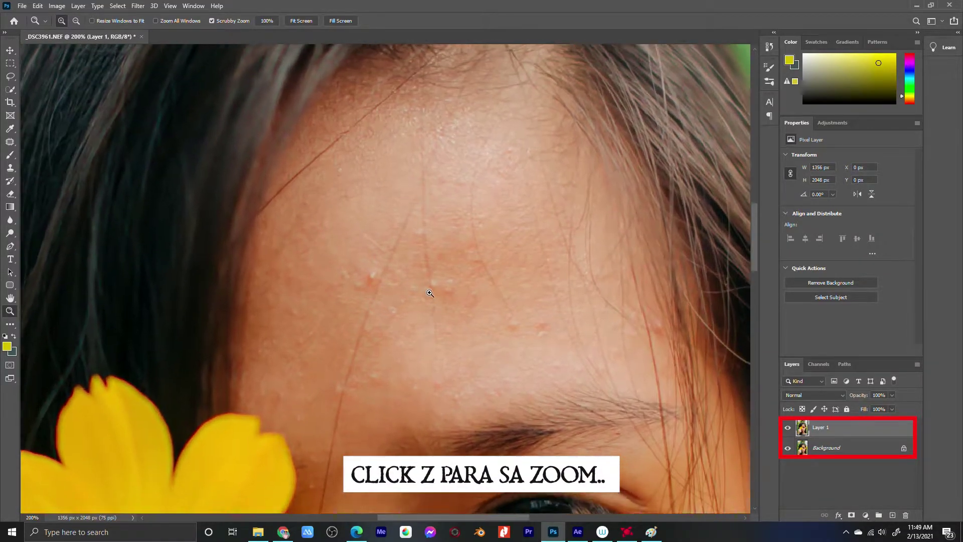
click(435, 301)
Patch the forehead pimples over with nearby clean skin.
key(j)
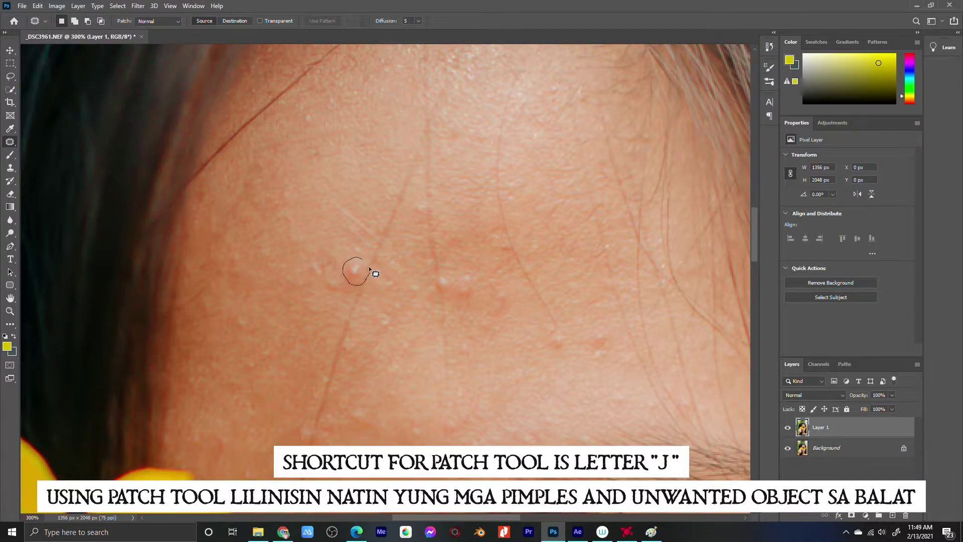
drag(370, 270, 368, 274)
key(ctrl+d)
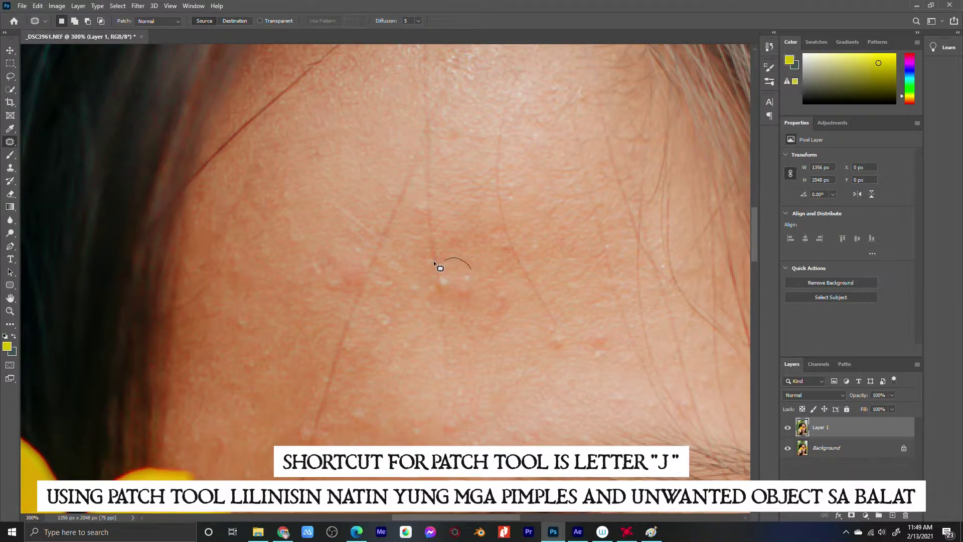
drag(434, 260, 426, 266)
key(ctrl+d)
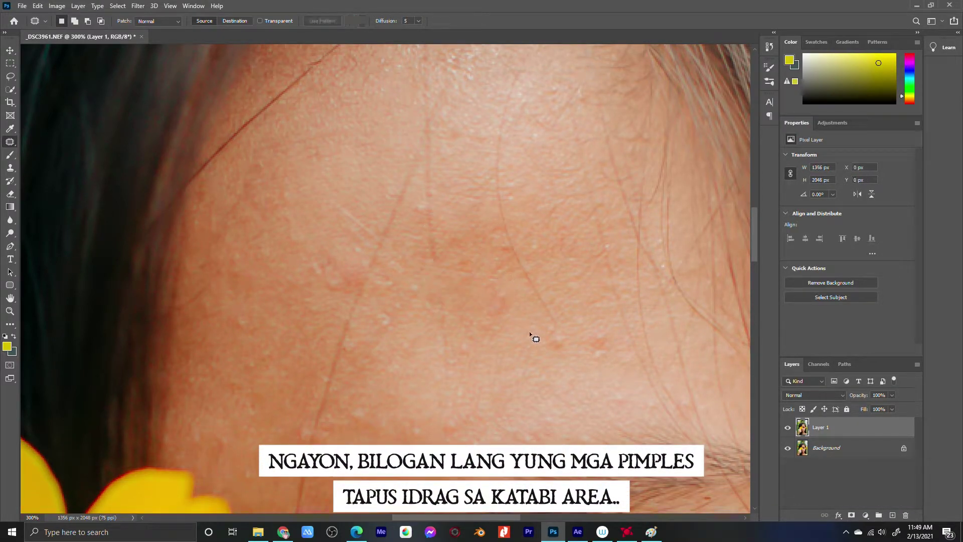
mouse_move(602, 319)
mouse_down()
mouse_move(561, 320)
mouse_move(551, 280)
mouse_up()
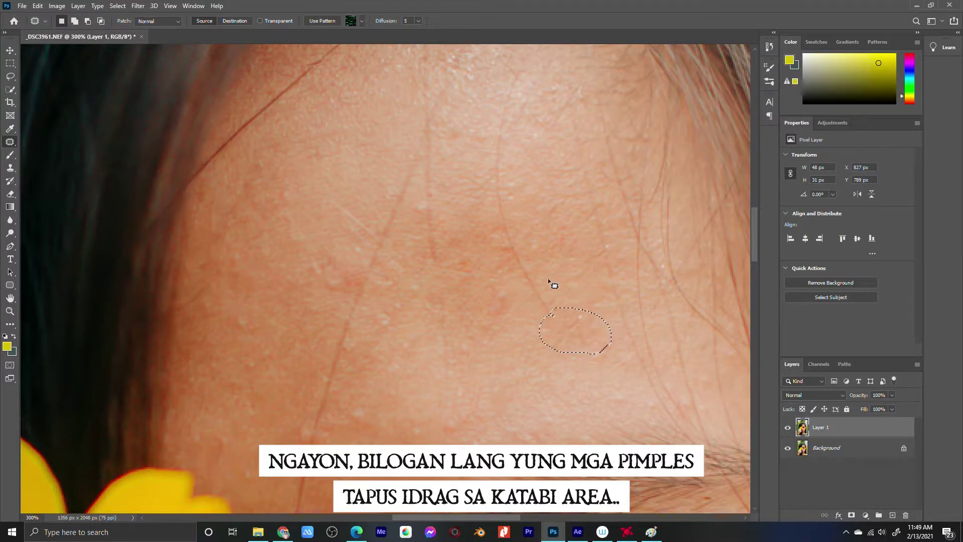
key(ctrl+d)
drag(487, 254, 483, 238)
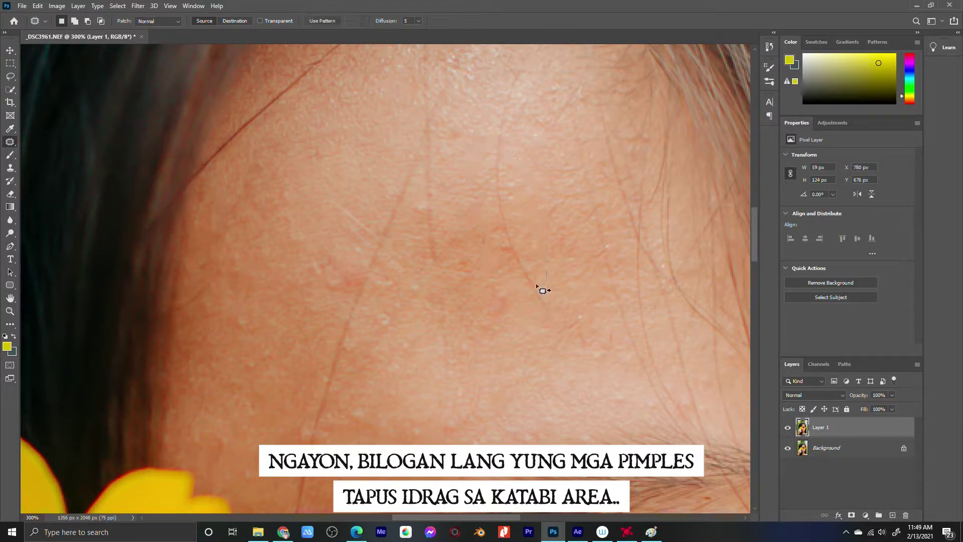
drag(540, 286, 438, 301)
key(ctrl+d)
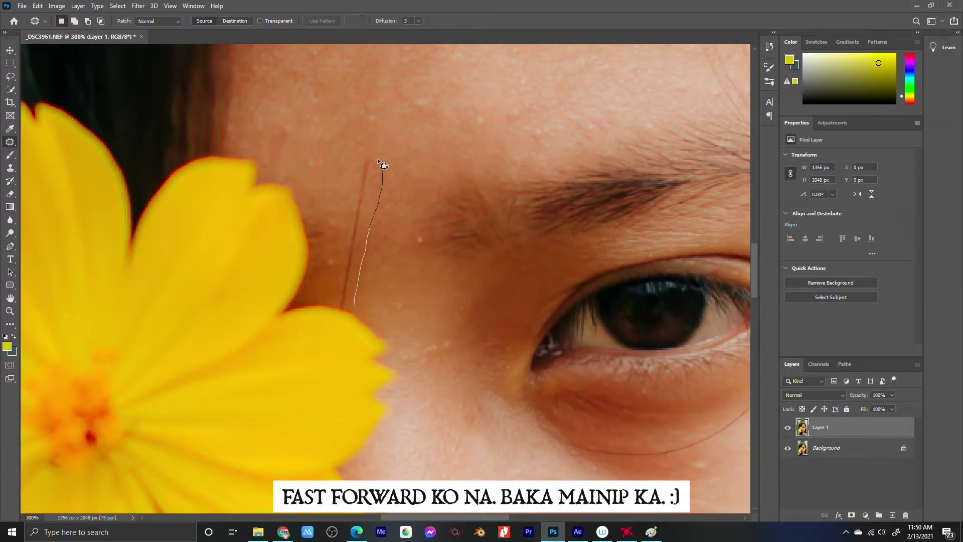
Move over to the cheek and patch a skin blemish there.
drag(498, 166, 286, 263)
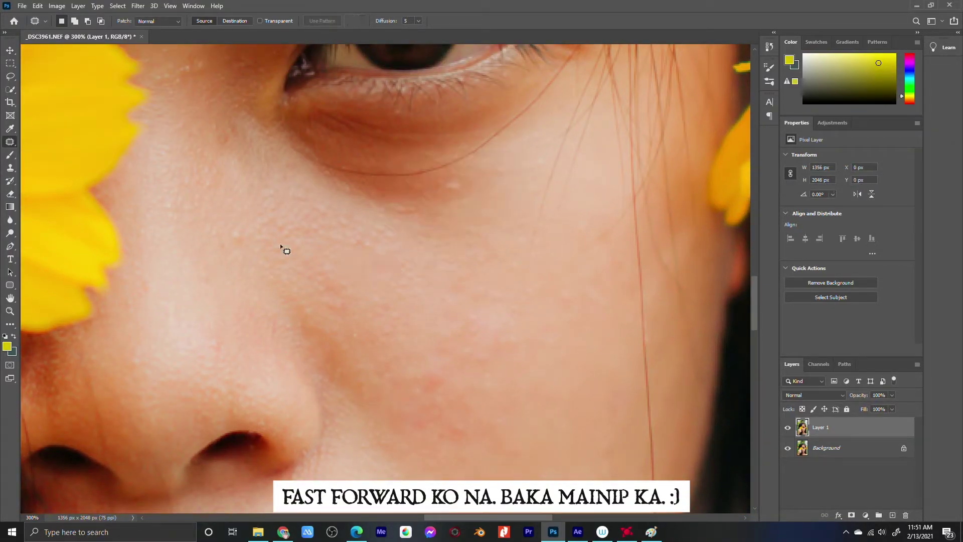
drag(373, 227, 375, 229)
click(454, 198)
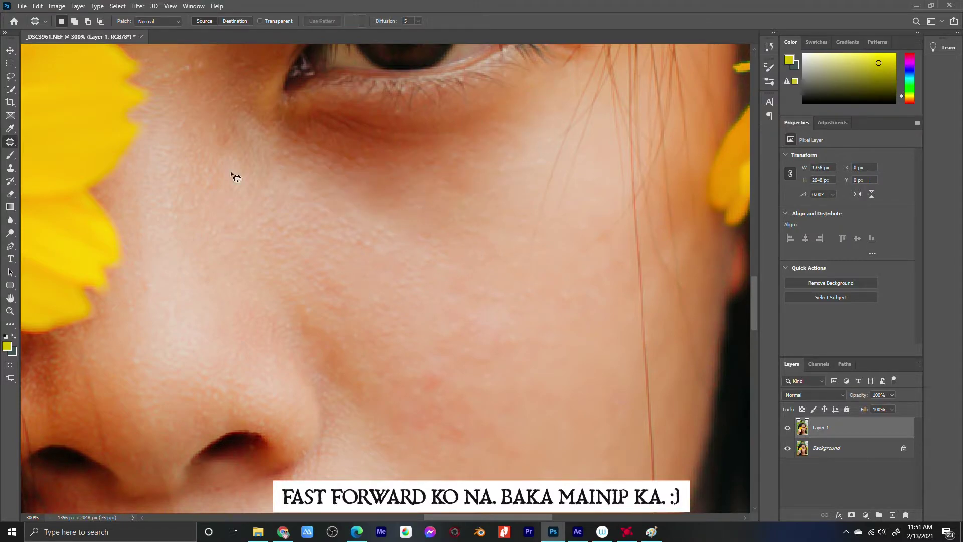
drag(318, 199, 280, 243)
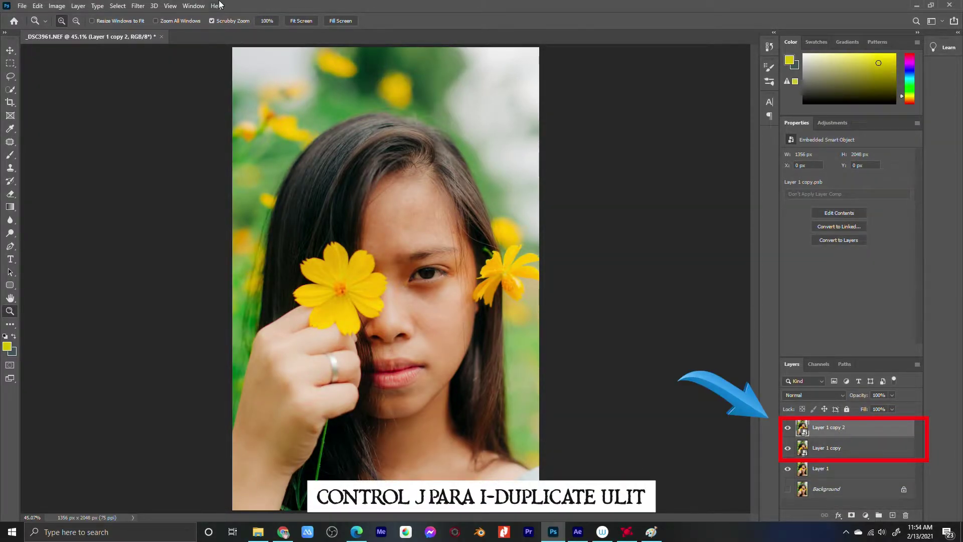
Apply a 25-pixel Gaussian Blur to Layer 1 copy.
click(885, 456)
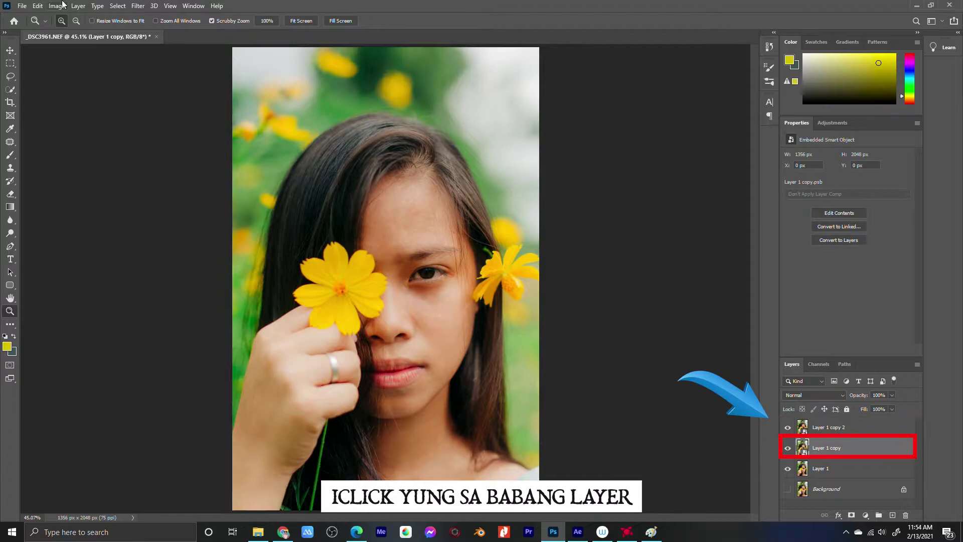
click(145, 9)
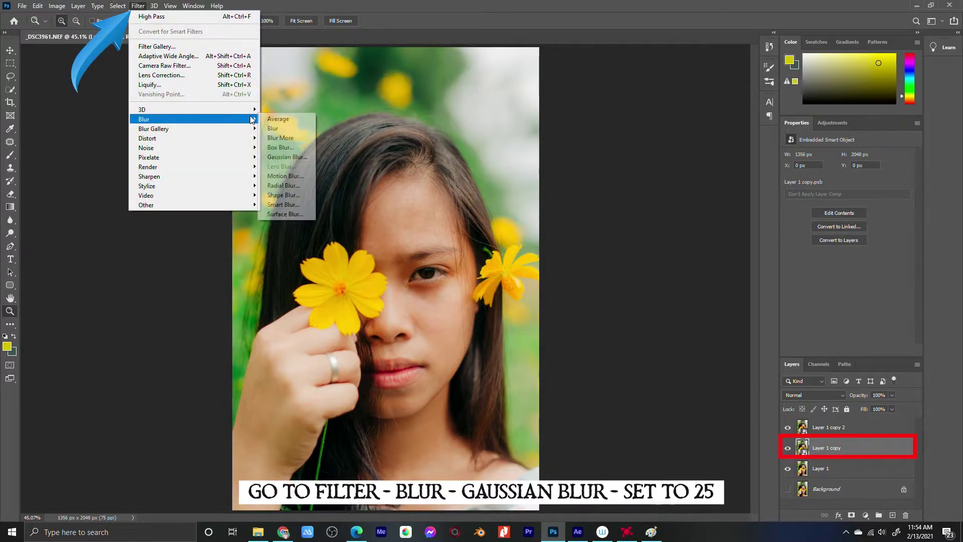
click(303, 157)
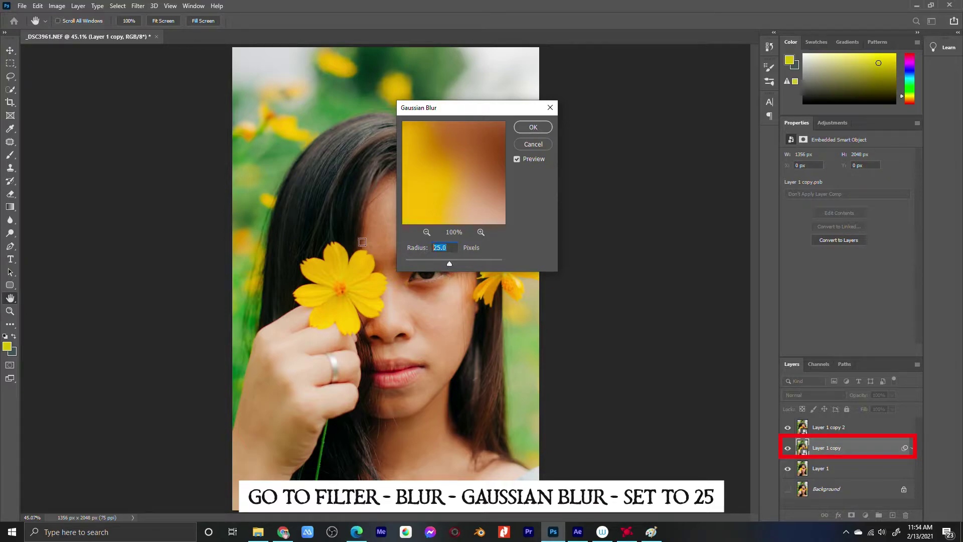
text(25)
key(Return)
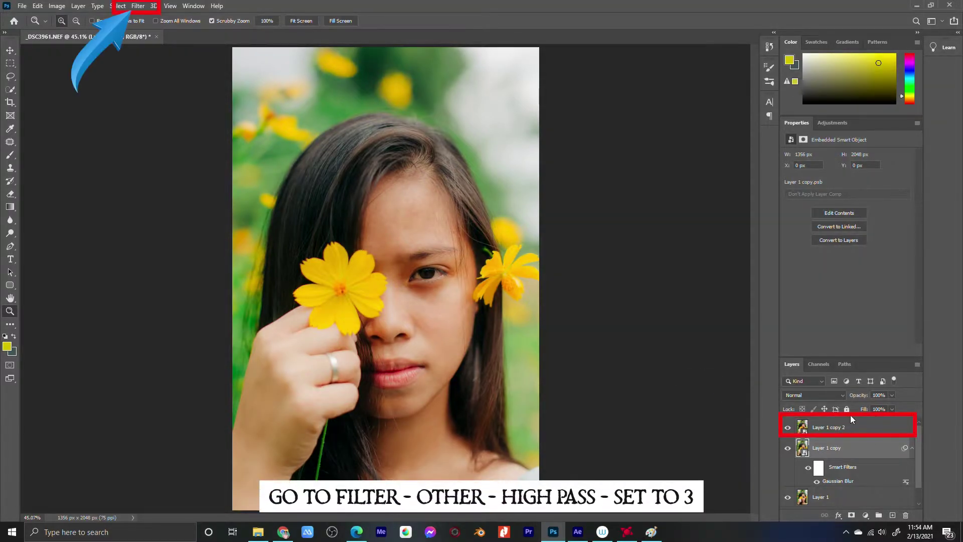
Give Layer 1 copy 2 a 3-pixel High Pass and set it to Vivid Light.
click(844, 428)
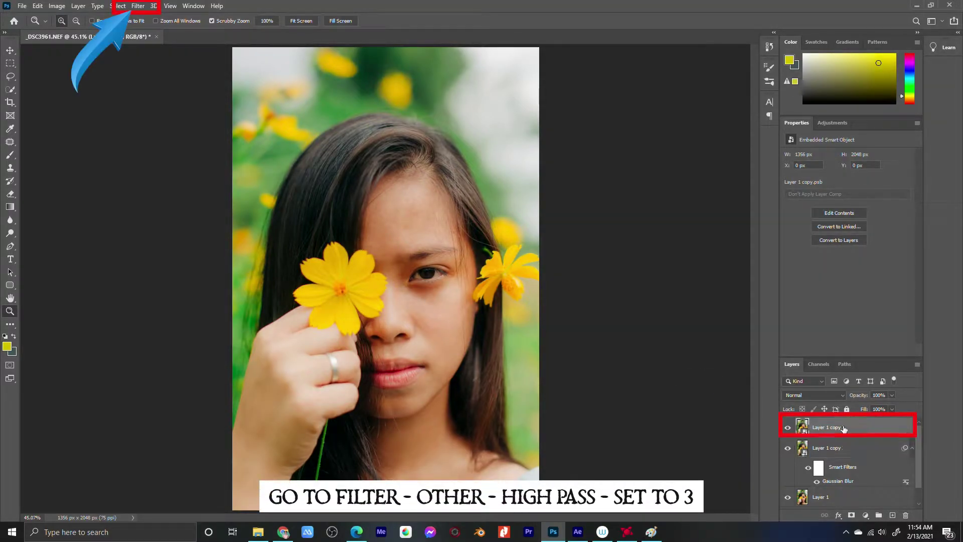
click(142, 6)
mouse_move(192, 205)
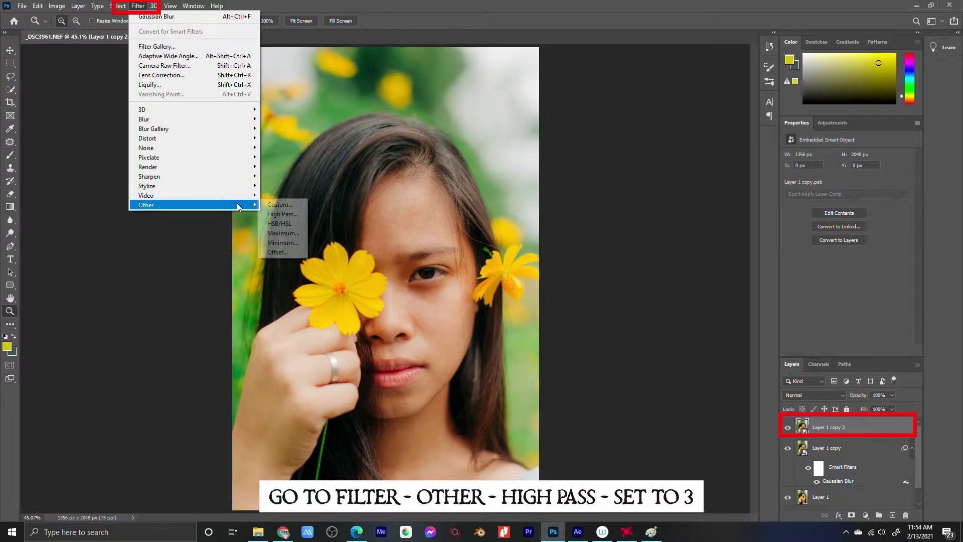
click(294, 214)
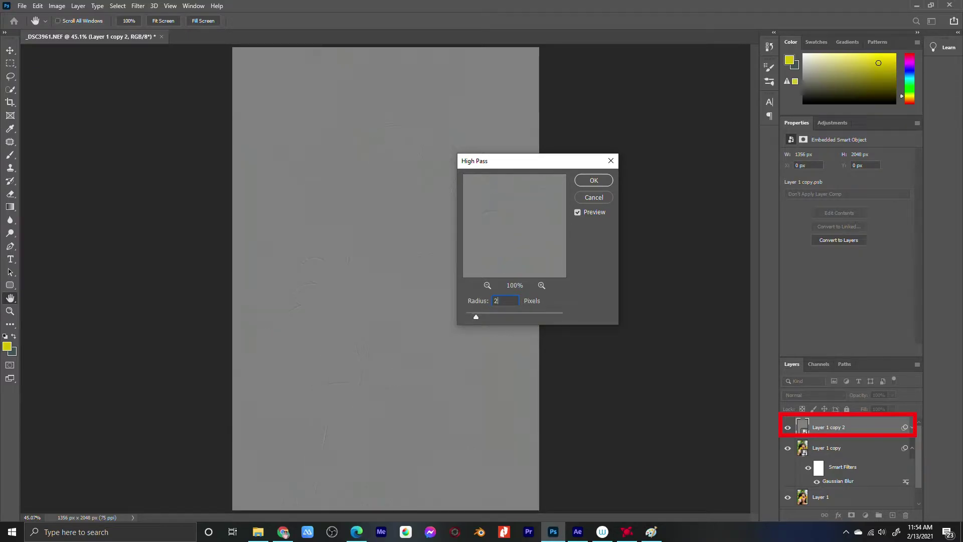
text(3)
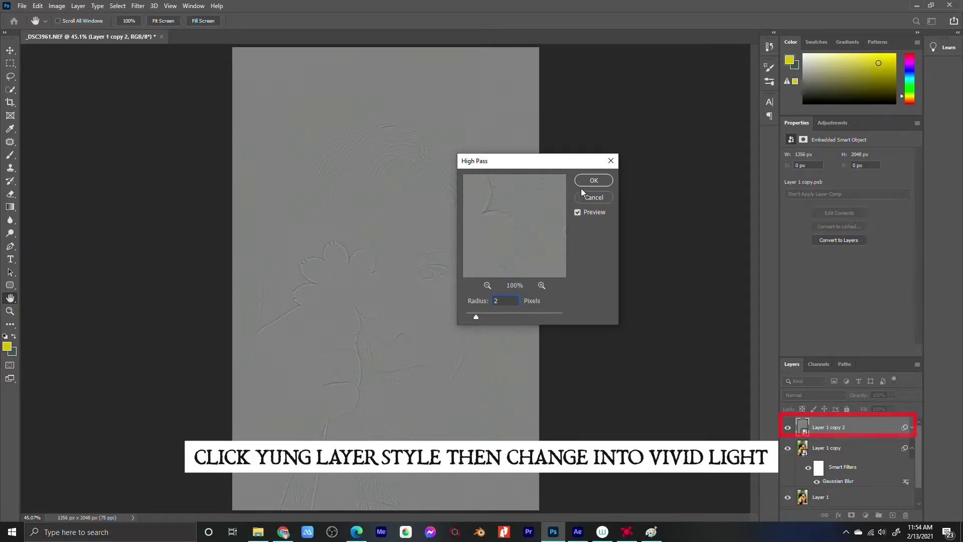
click(594, 180)
click(840, 395)
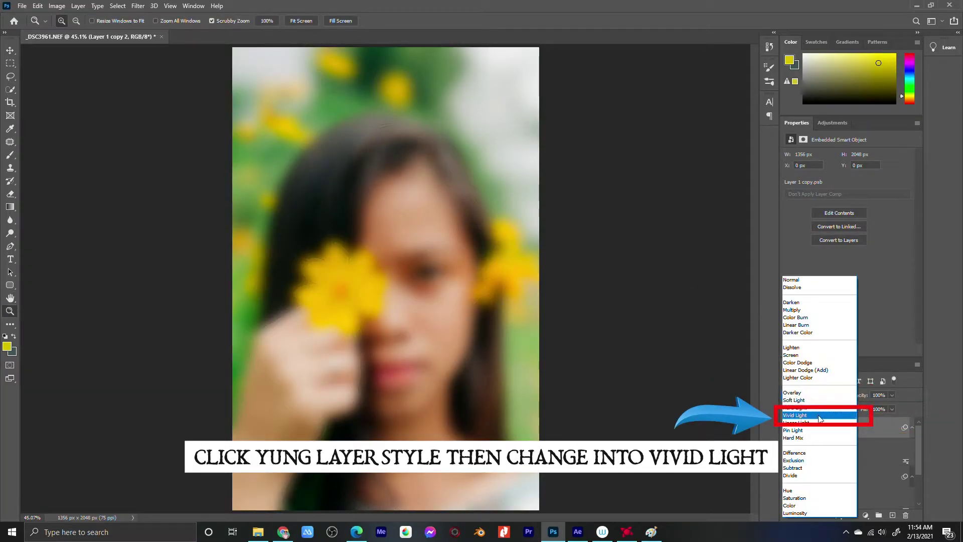
click(812, 416)
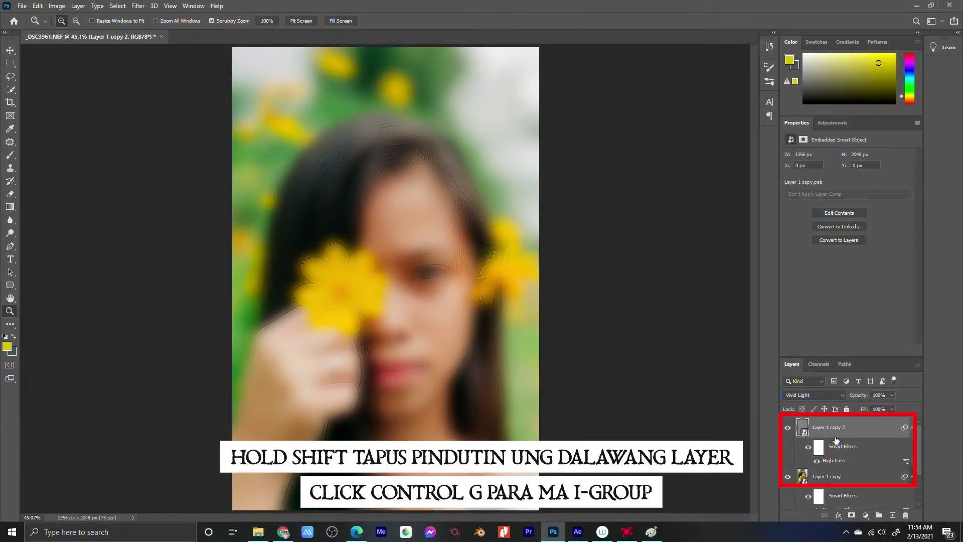
Group both copy layers into Group 1 with a hide-all mask, zoomed to the face.
shift+click(850, 474)
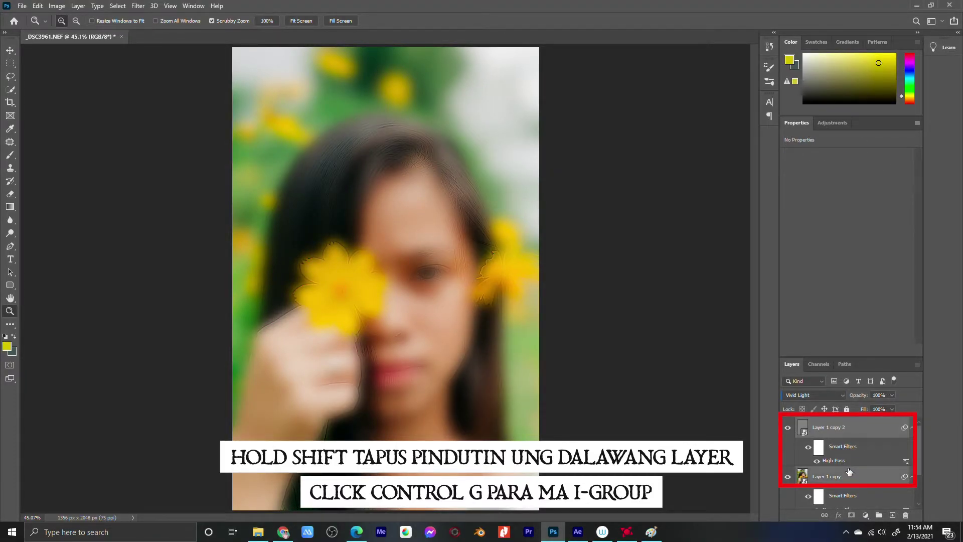
key(ctrl+g)
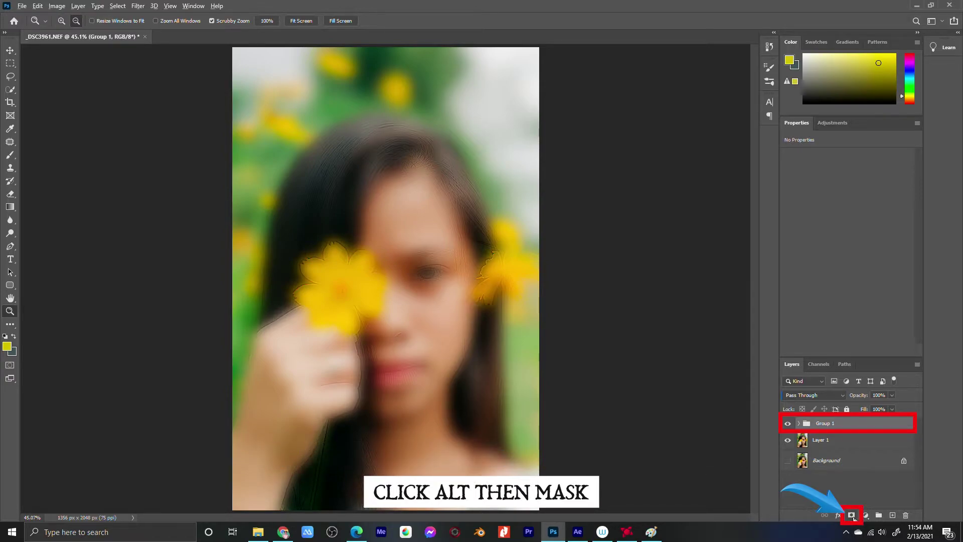
alt+click(852, 515)
click(422, 309)
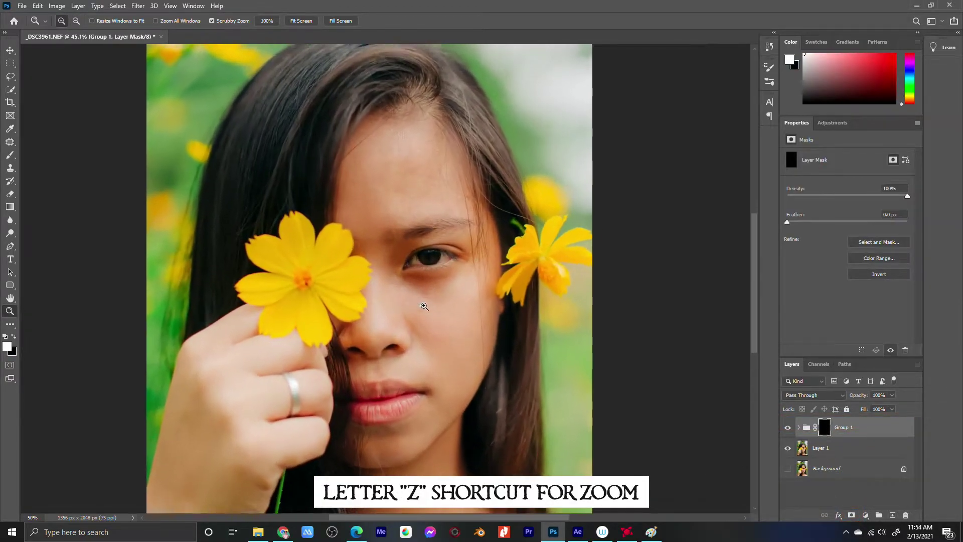
click(423, 307)
drag(423, 308, 447, 356)
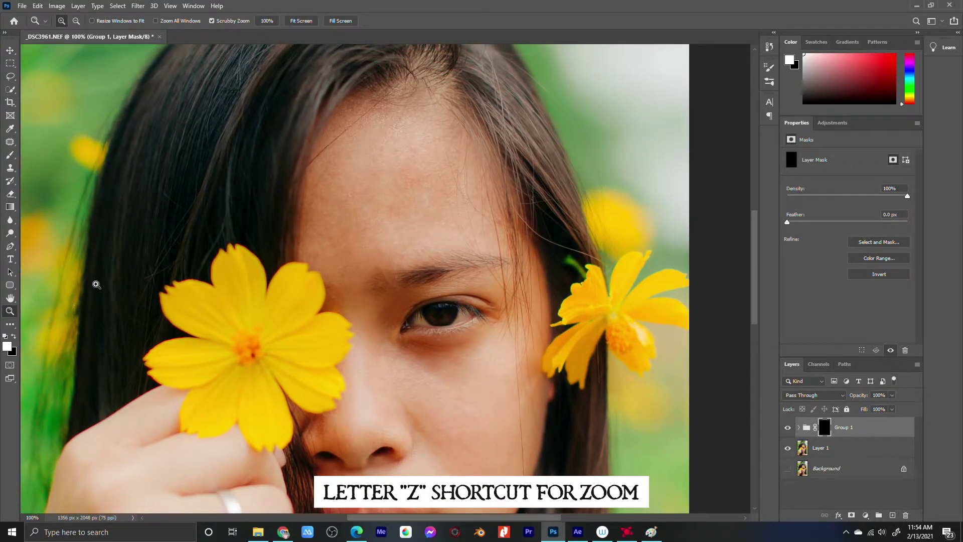
Paint the smoothing onto the forehead, nose, cheek and lips with a 125-then-90 brush.
key(b)
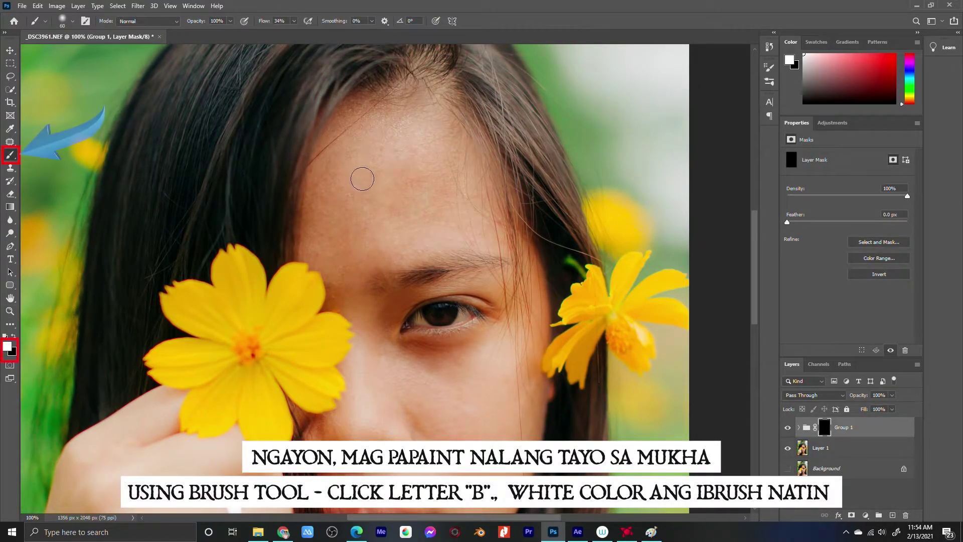
key(bracketright)
key(bracketright)
key(bracketright)
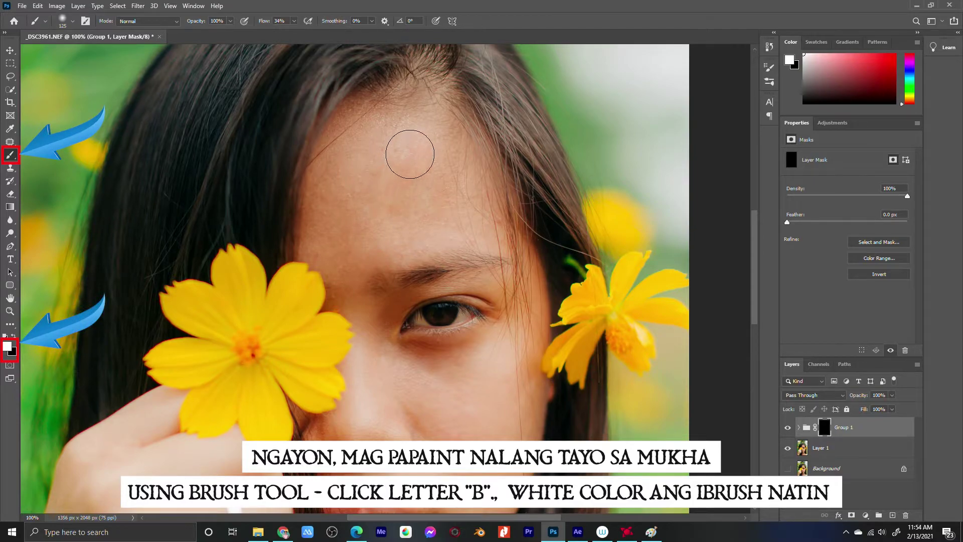
mouse_move(385, 129)
mouse_down()
mouse_move(355, 155)
mouse_move(323, 234)
mouse_move(437, 215)
mouse_move(429, 151)
mouse_move(465, 224)
mouse_move(435, 137)
mouse_move(436, 232)
mouse_up()
drag(435, 278, 399, 187)
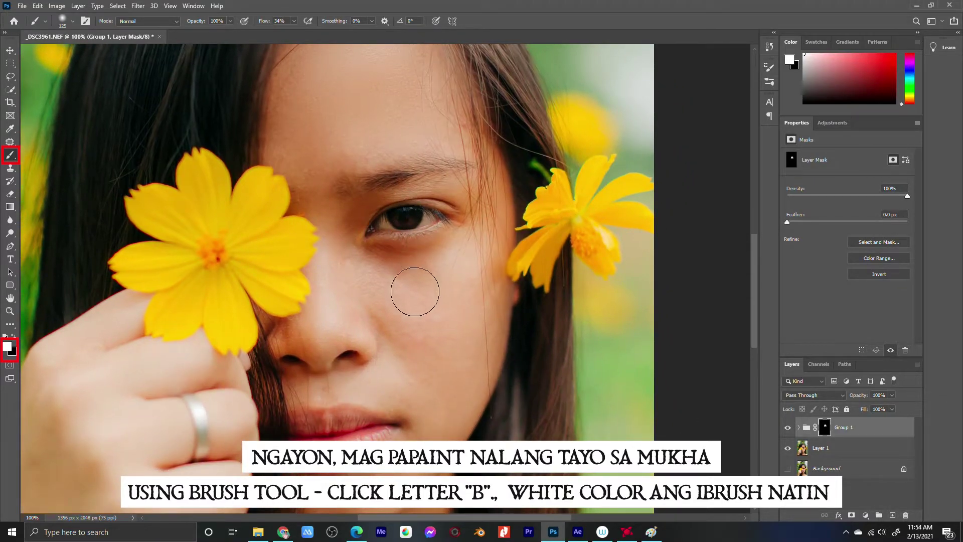
key(bracketleft)
key(bracketleft)
mouse_move(325, 258)
mouse_down()
mouse_move(404, 267)
mouse_move(466, 236)
mouse_move(405, 297)
mouse_up()
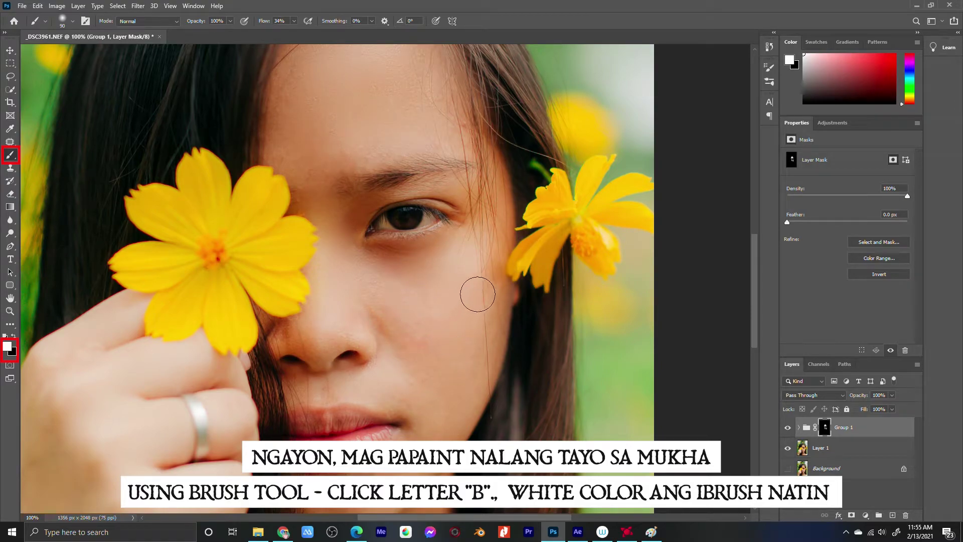
drag(445, 400, 490, 345)
mouse_move(440, 286)
mouse_down()
mouse_move(345, 271)
mouse_move(473, 348)
mouse_move(460, 394)
mouse_move(391, 443)
mouse_up()
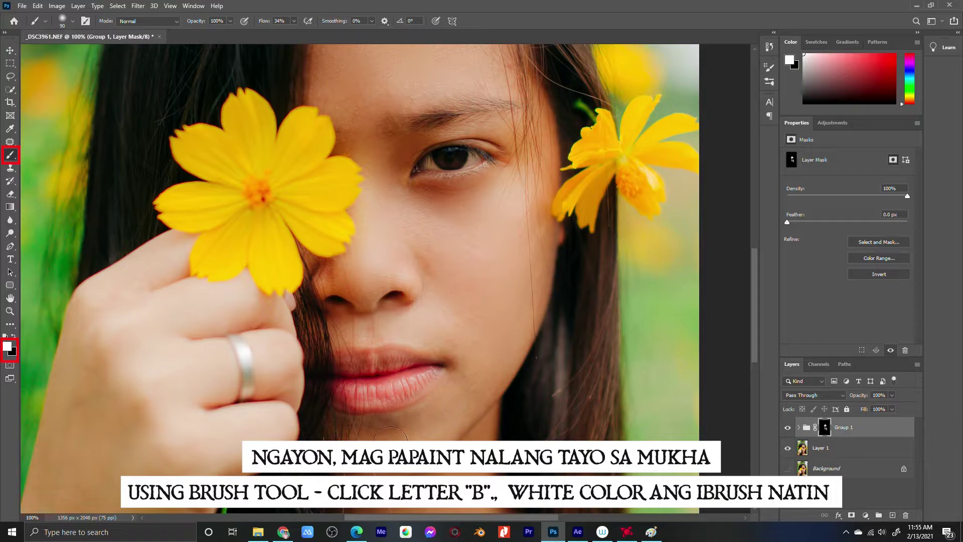
mouse_move(454, 398)
mouse_down()
mouse_move(450, 337)
mouse_move(486, 348)
mouse_move(514, 318)
mouse_move(456, 246)
mouse_move(425, 254)
mouse_move(418, 298)
mouse_up()
Shrink the brush to 60, pan around the face, and reselect Group 1 itself.
key(bracketleft)
key(bracketleft)
key(bracketleft)
scroll(378, 241, up, 3)
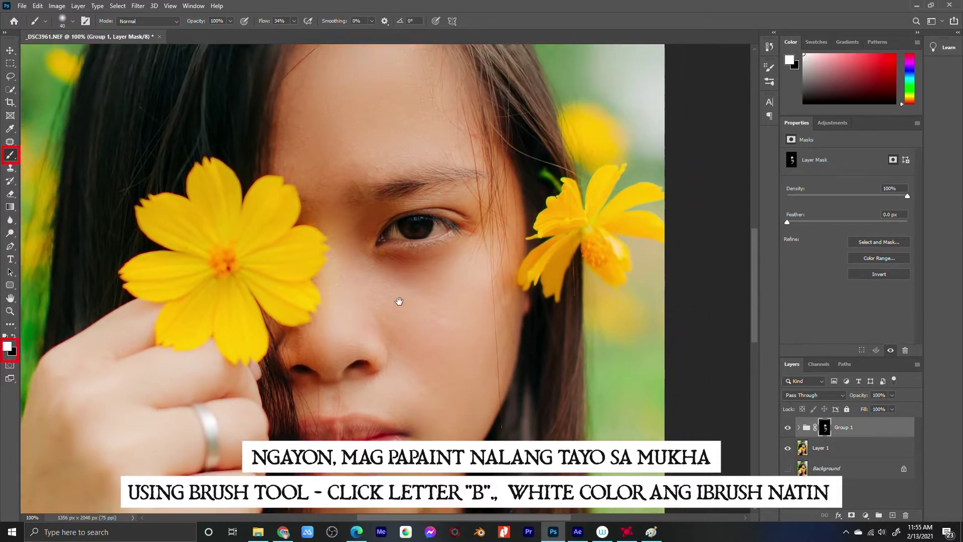
scroll(401, 231, right, 2)
drag(400, 102, 407, 225)
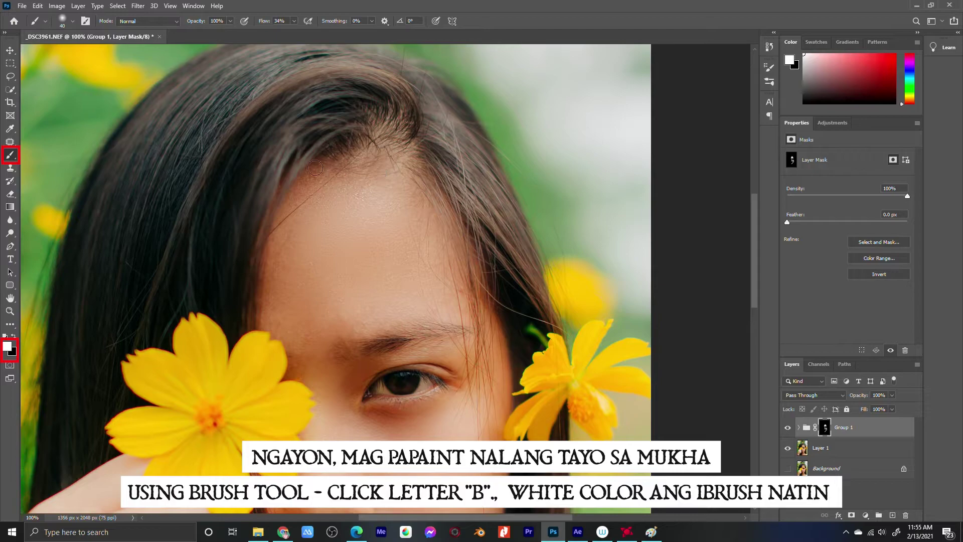
scroll(302, 226, down, 2)
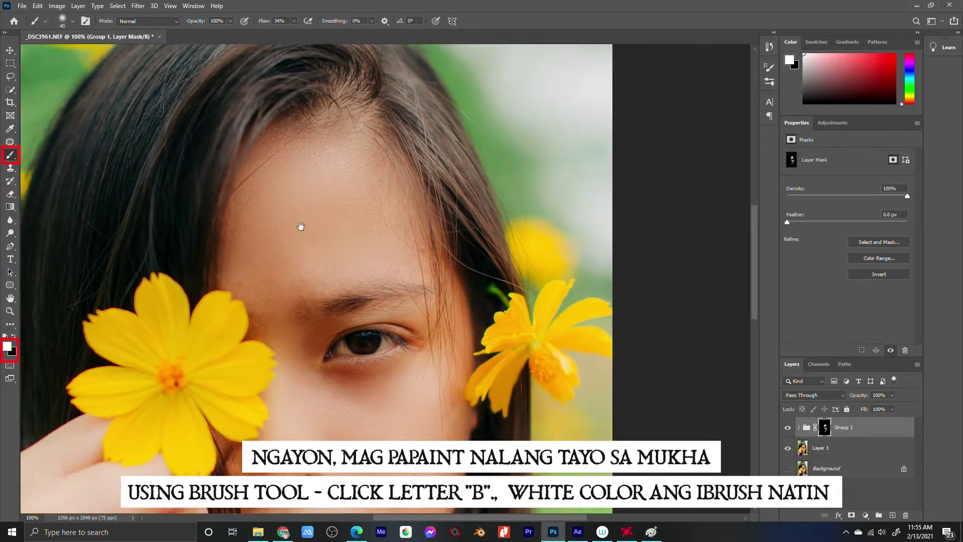
scroll(352, 251, right, 2)
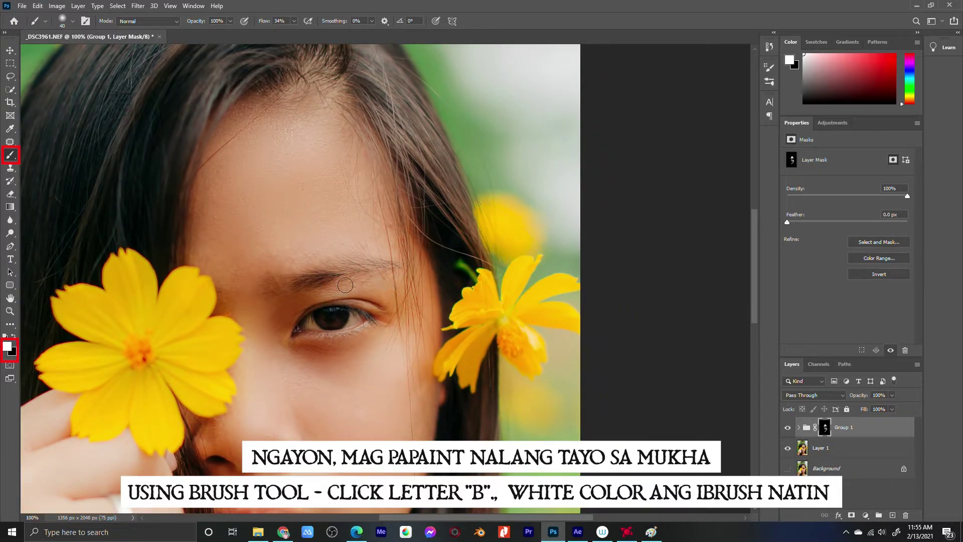
scroll(416, 321, down, 2)
scroll(452, 306, left, 2)
key(z)
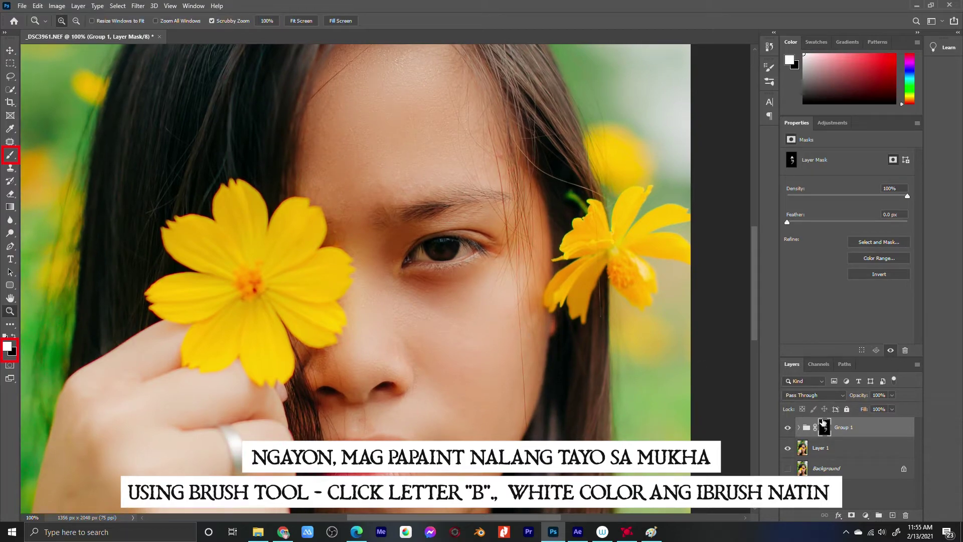
click(862, 431)
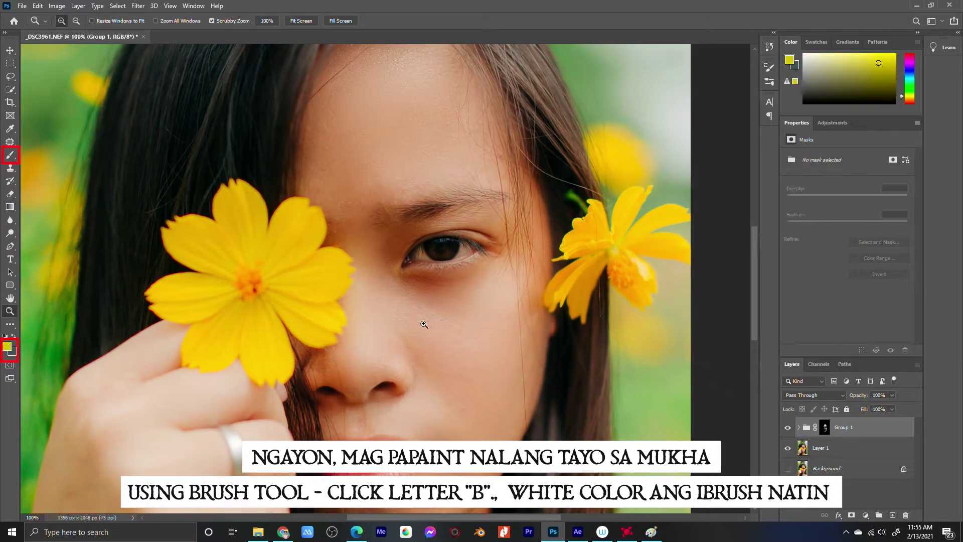
Fit the image and toggle Layer 1 and Group 1 visibility to compare before and after.
click(303, 21)
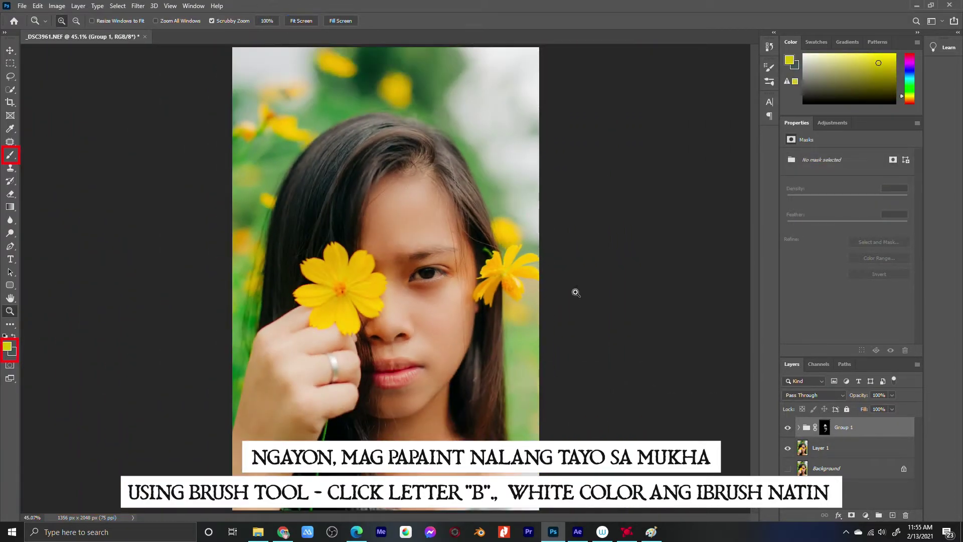
click(788, 448)
click(788, 449)
click(788, 428)
click(789, 428)
drag(790, 449, 789, 433)
click(788, 428)
click(787, 447)
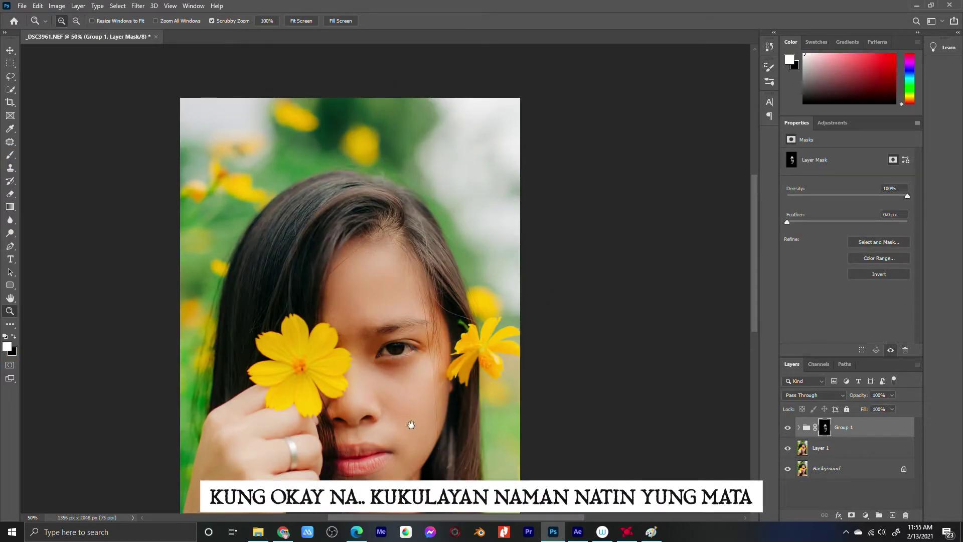
drag(409, 423, 475, 301)
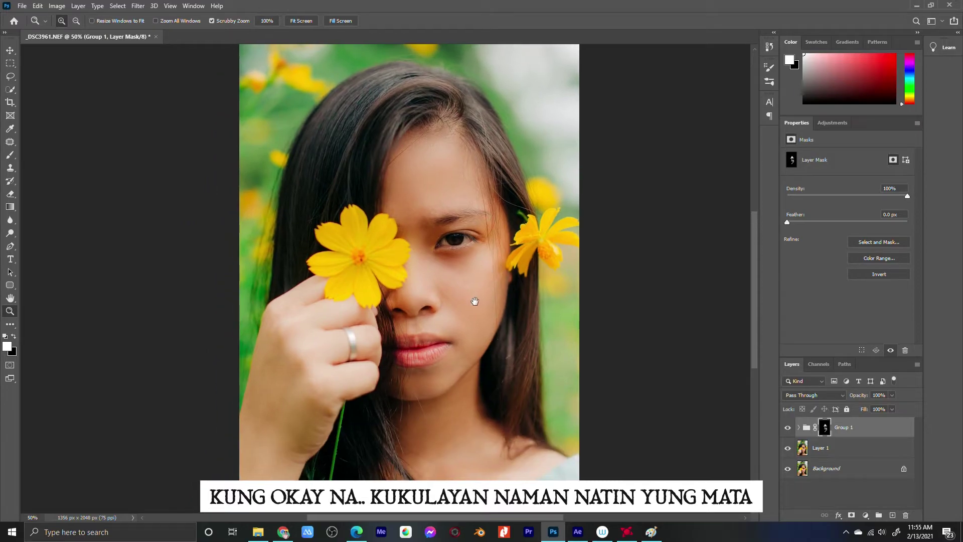
Merge Group 1 down into Layer 1 and zoom in close on the eye.
click(861, 427)
key(ctrl+e)
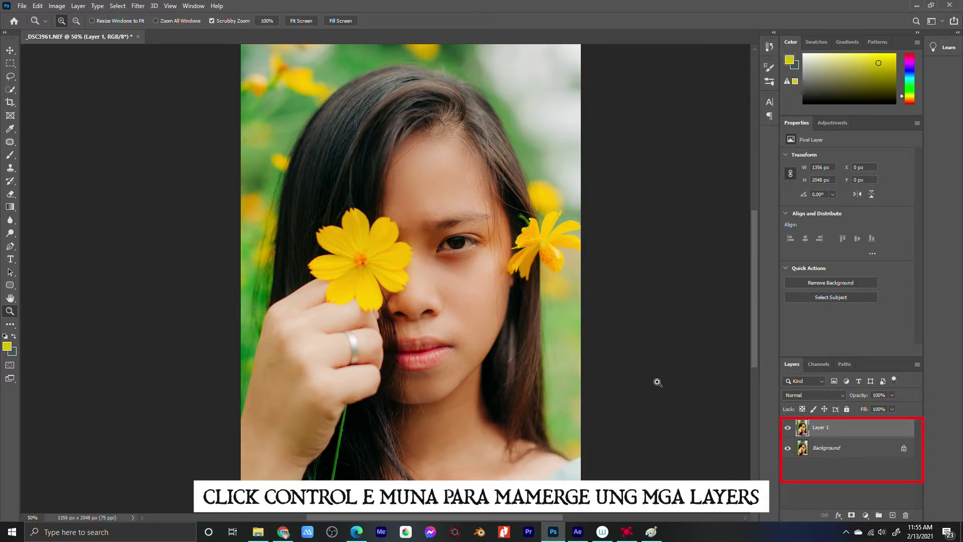
drag(478, 247, 486, 328)
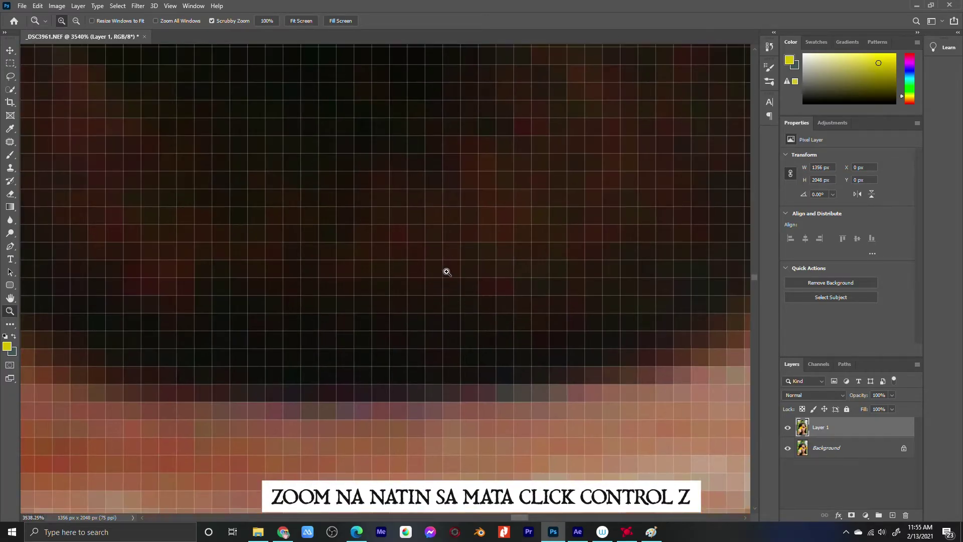
drag(447, 272, 422, 63)
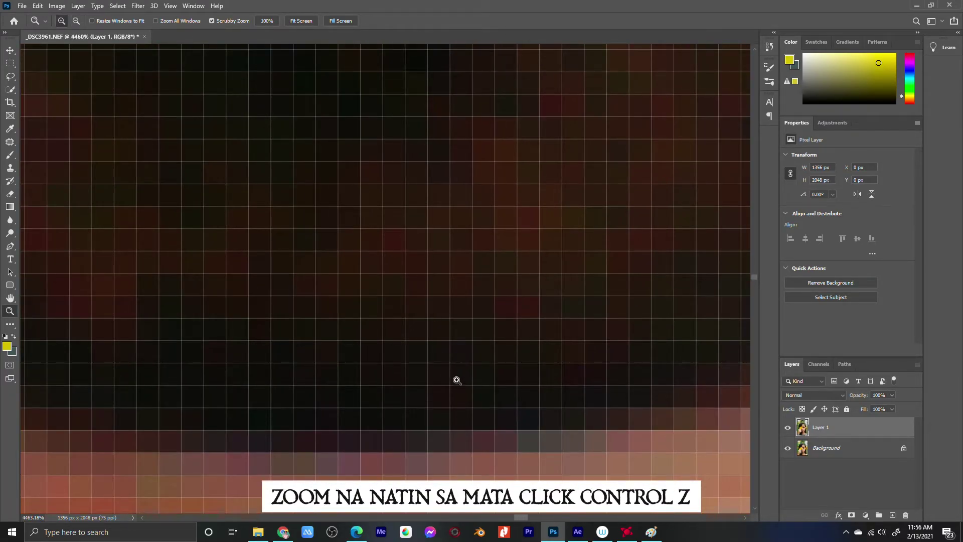
scroll(458, 379, down, 10)
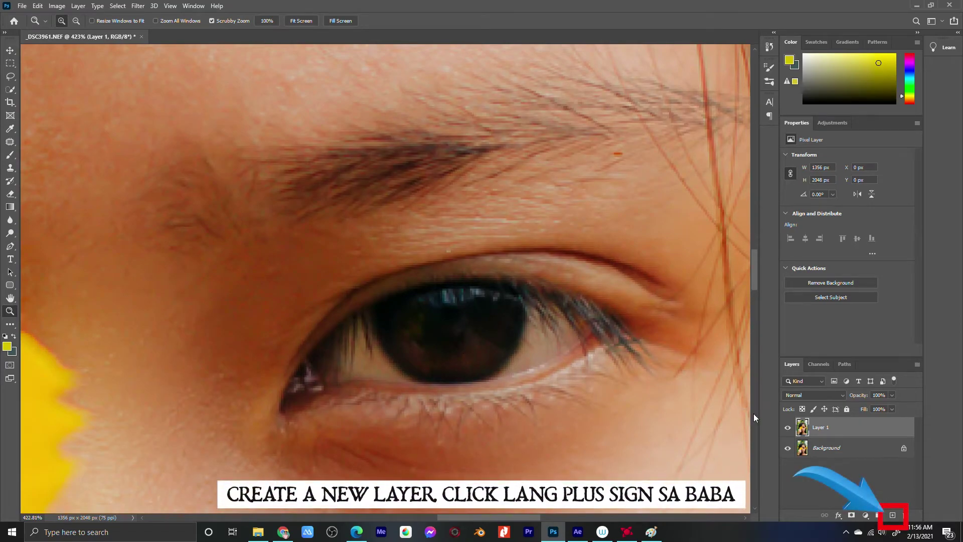
On a new Layer 2, paint small yellow dabs around both sides of the iris.
click(892, 516)
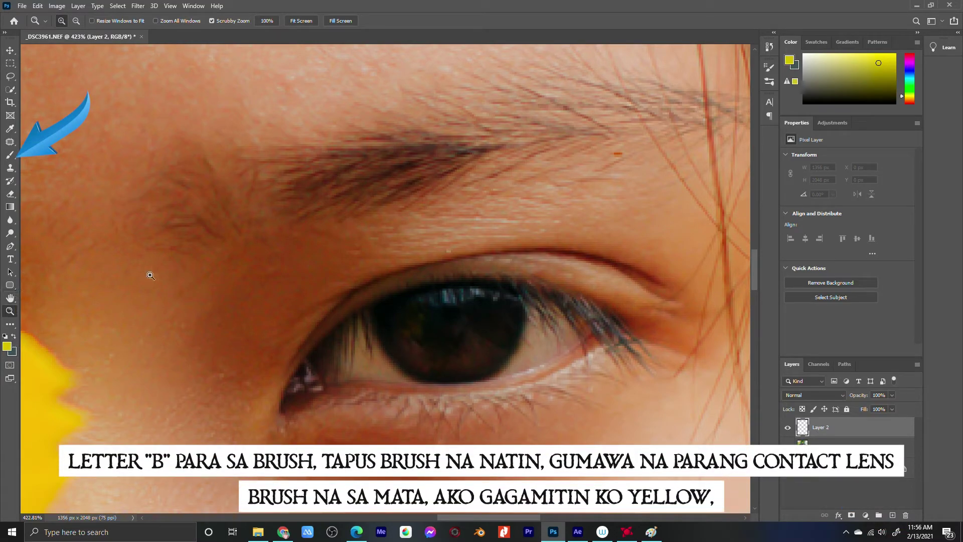
key(b)
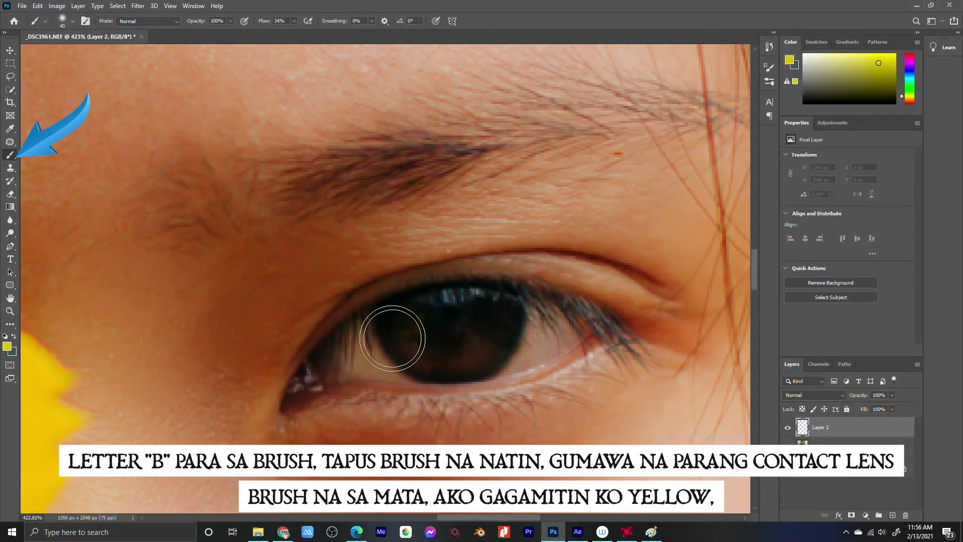
key(bracketleft)
key(bracketleft)
key(bracketleft)
mouse_move(467, 344)
mouse_down()
mouse_move(473, 360)
mouse_move(449, 378)
mouse_up()
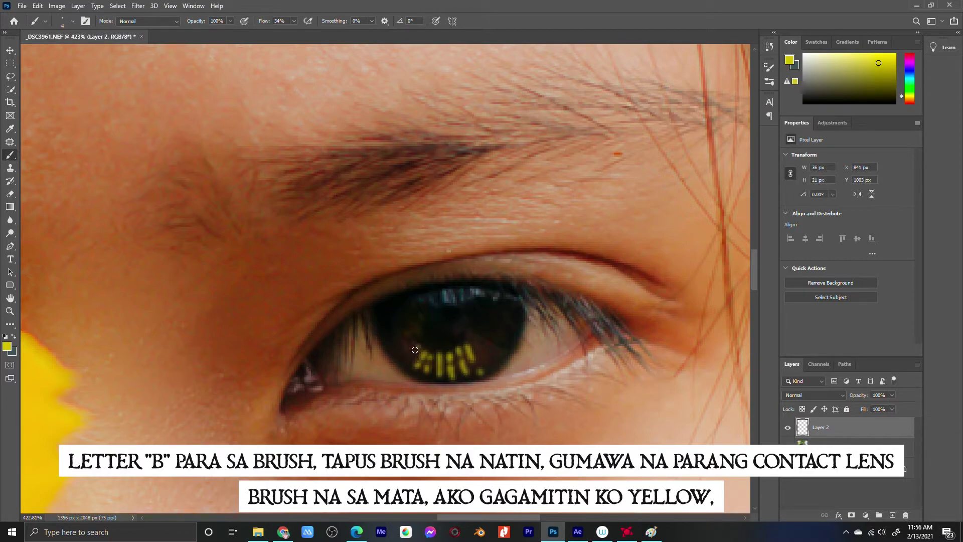
mouse_move(415, 350)
mouse_down()
mouse_move(412, 362)
mouse_move(399, 350)
mouse_move(414, 311)
mouse_up()
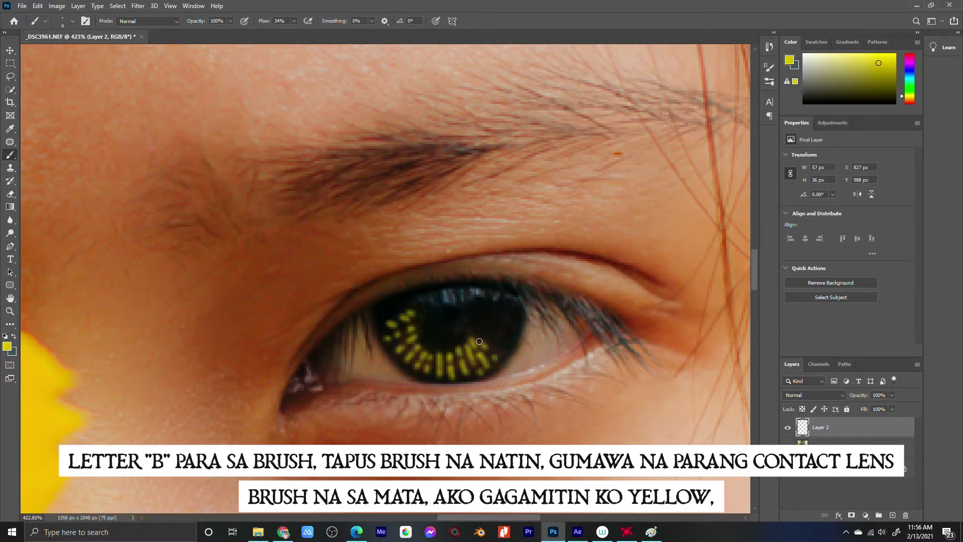
drag(507, 349, 482, 318)
key(z)
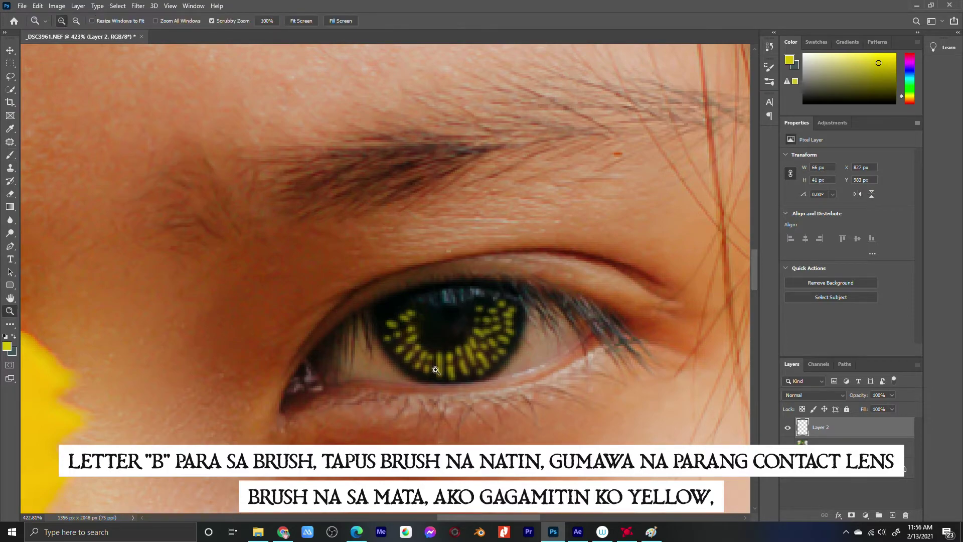
alt+click(421, 346)
key(b)
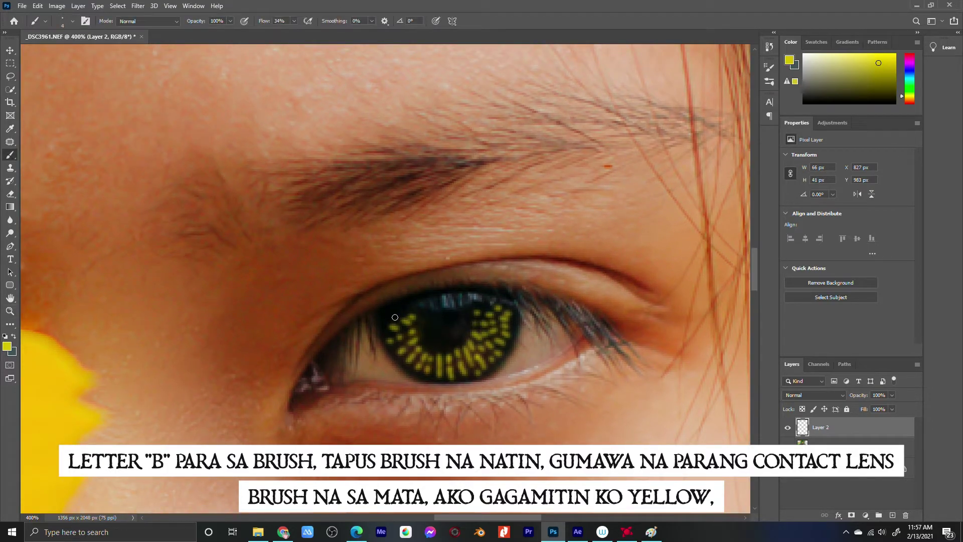
Zoom out to the whole face and set Layer 2 to Color Dodge blending.
key(z)
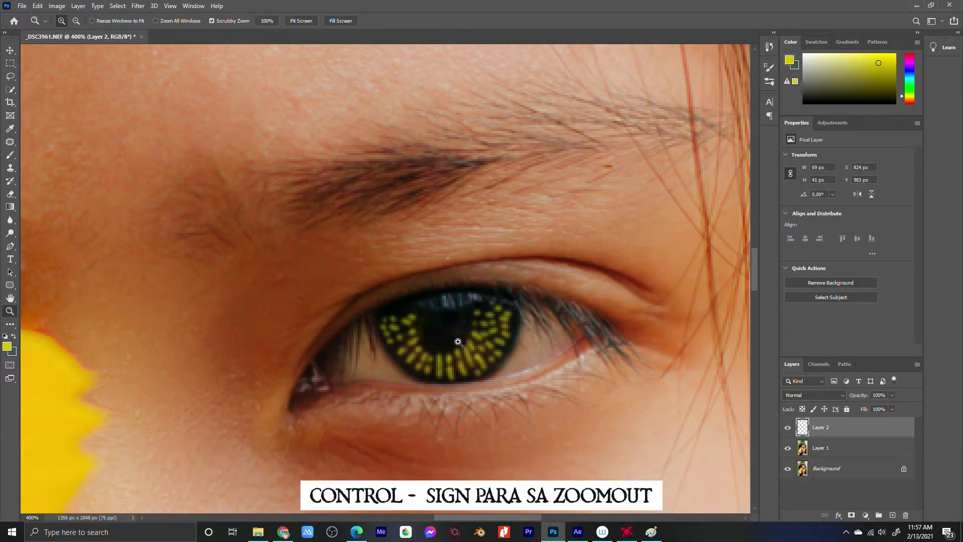
alt+click(451, 347)
key(ctrl+minus)
key(ctrl+minus)
key(ctrl+minus)
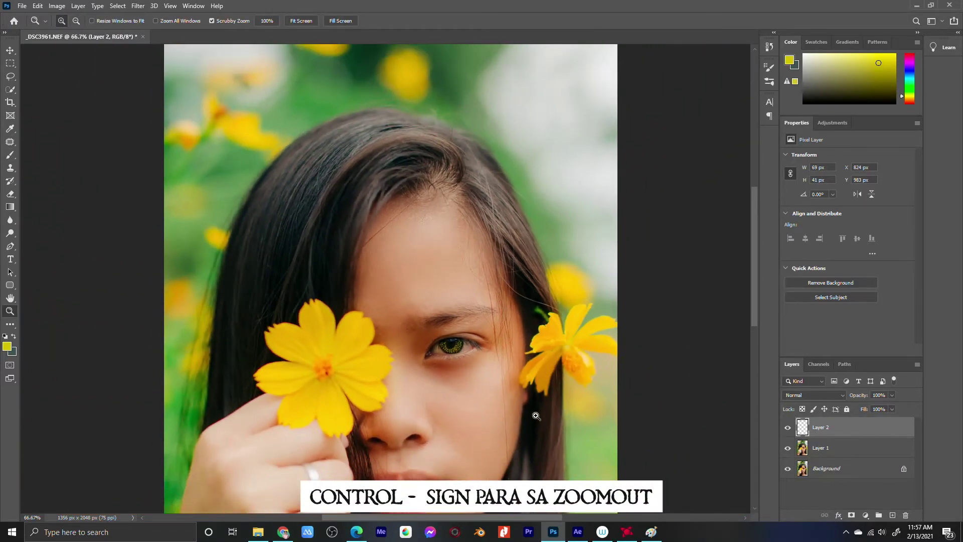
key(ctrl+minus)
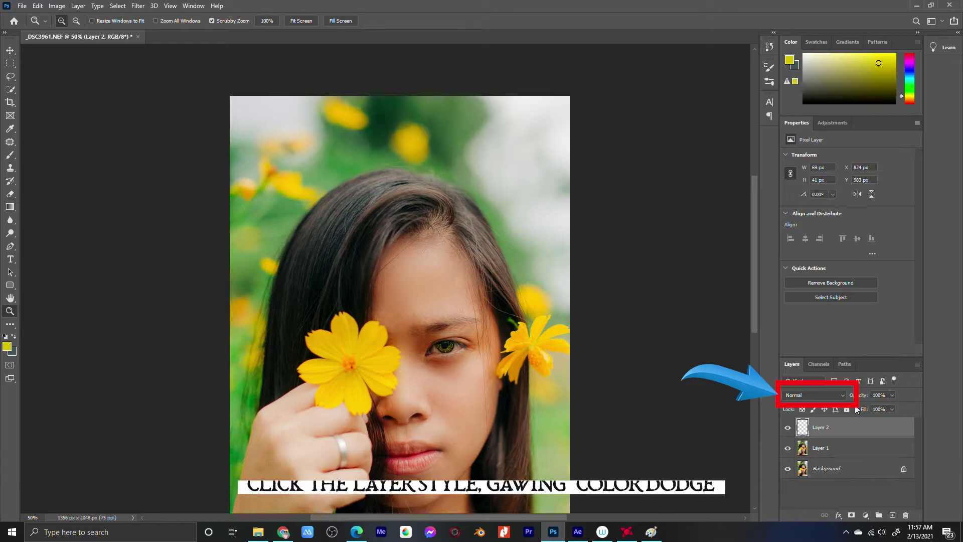
click(821, 396)
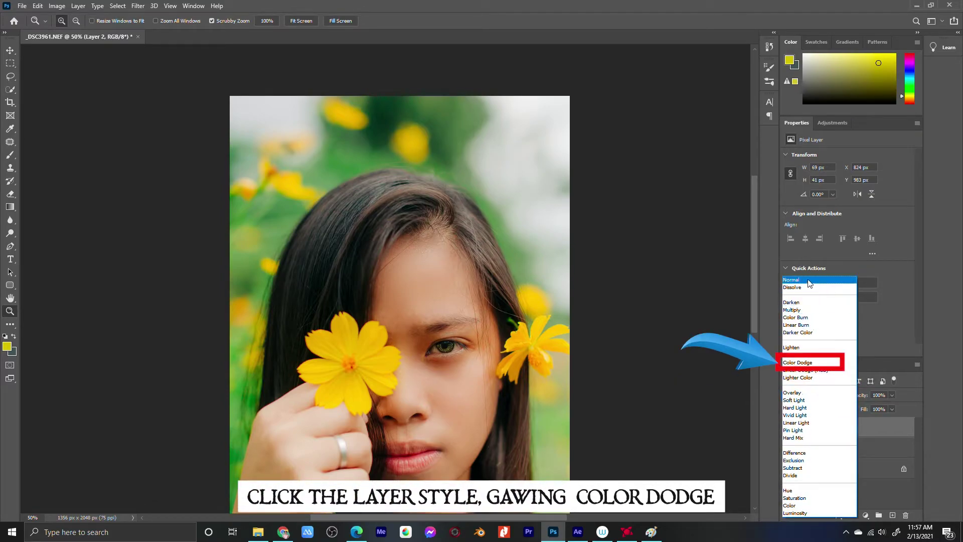
click(803, 363)
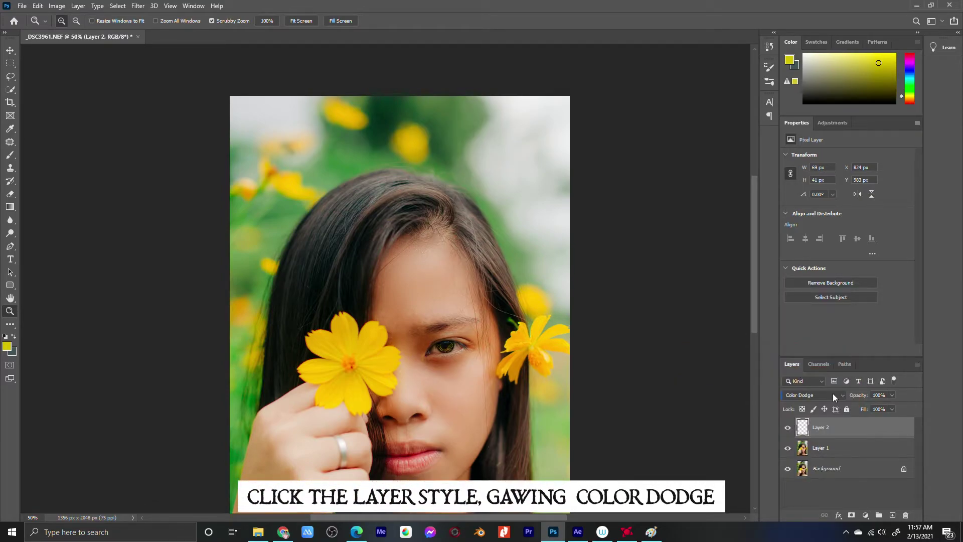
Zoom in and back out to inspect the Color Dodge lens effect on the eye.
click(441, 360)
click(444, 356)
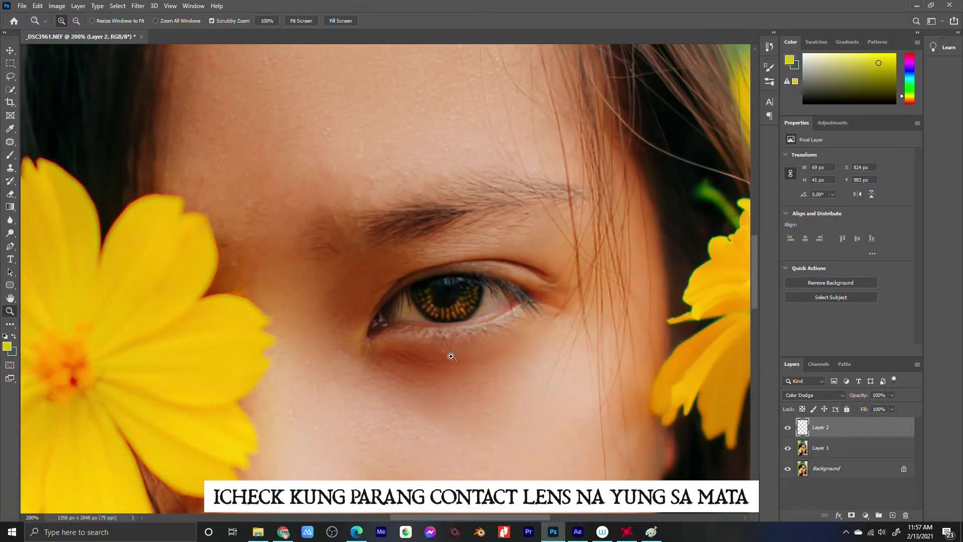
alt+click(452, 357)
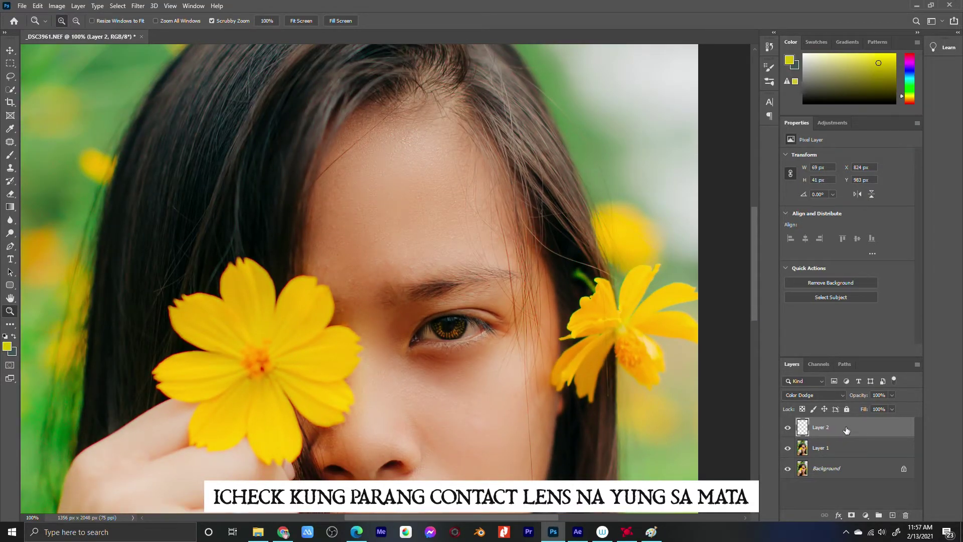
alt+click(477, 381)
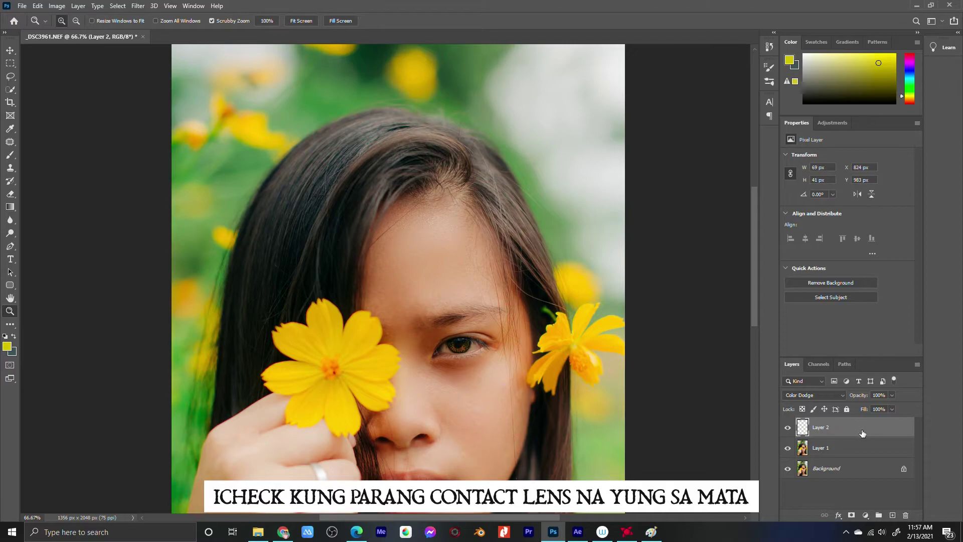
alt+click(492, 383)
alt+click(473, 405)
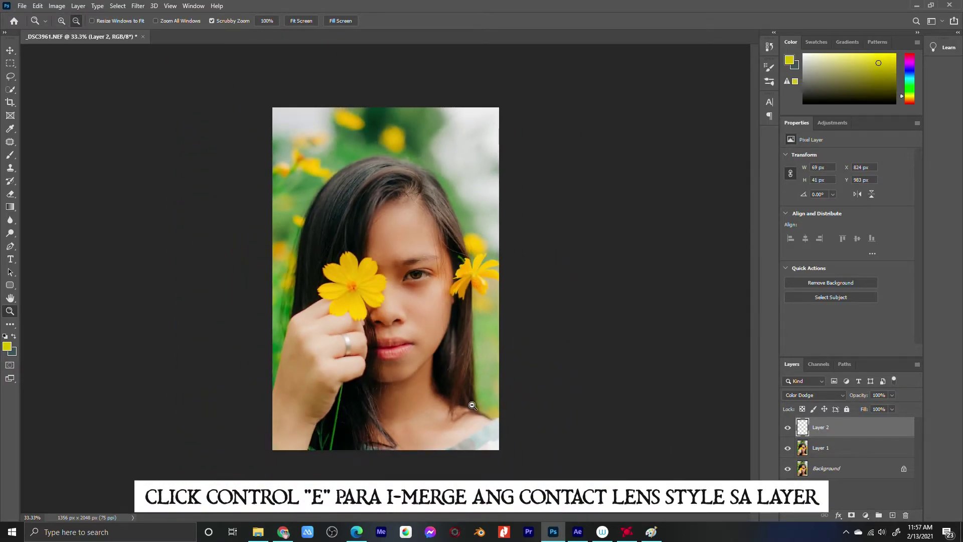
Merge Layer 2 into Layer 1 and duplicate it as Layer 1 copy.
key(ctrl+e)
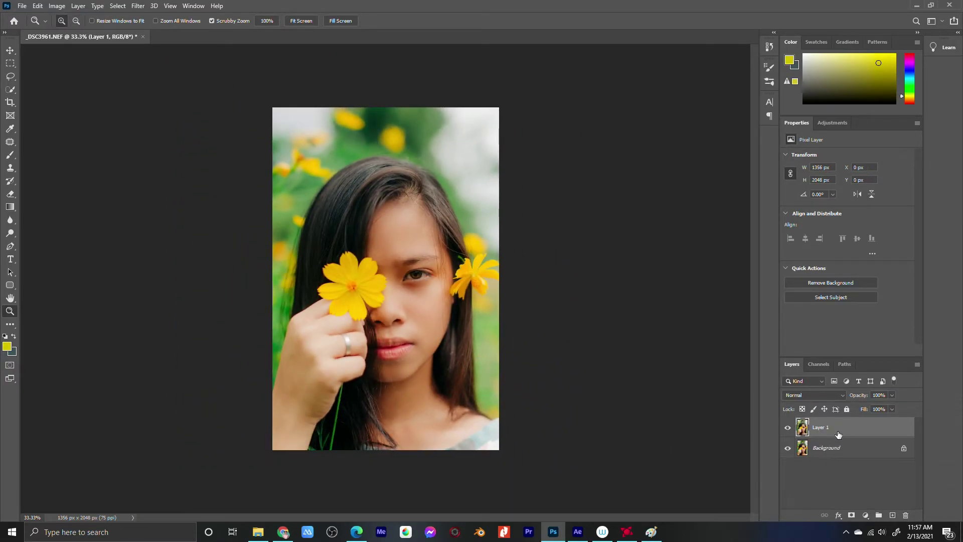
key(ctrl+j)
key(ctrl+plus)
key(o)
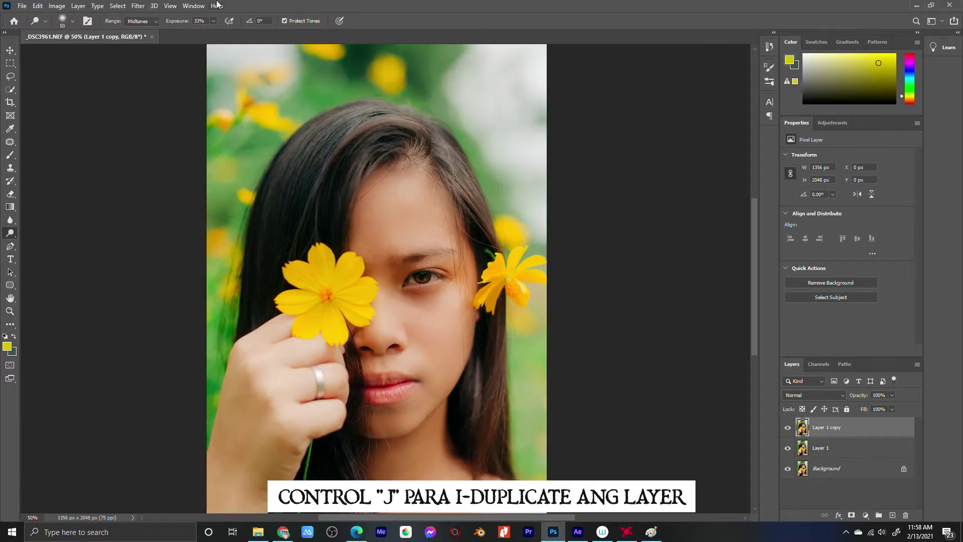
click(139, 6)
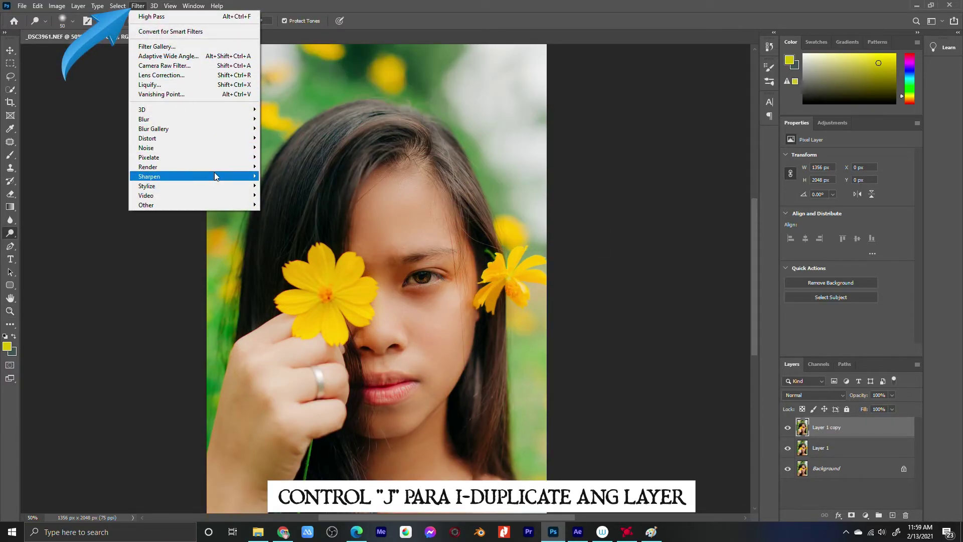
Open Oil Paint on Layer 1 copy (Stylization 9.9, Cleanliness 10, Scale 10, Bristle Detail 6.2), previewing the face.
mouse_move(147, 186)
click(279, 224)
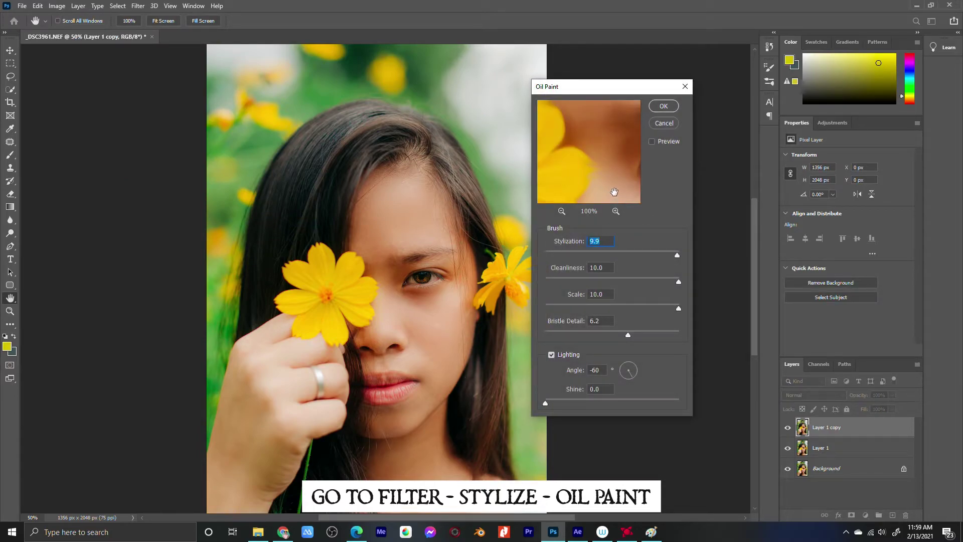
click(562, 211)
click(562, 212)
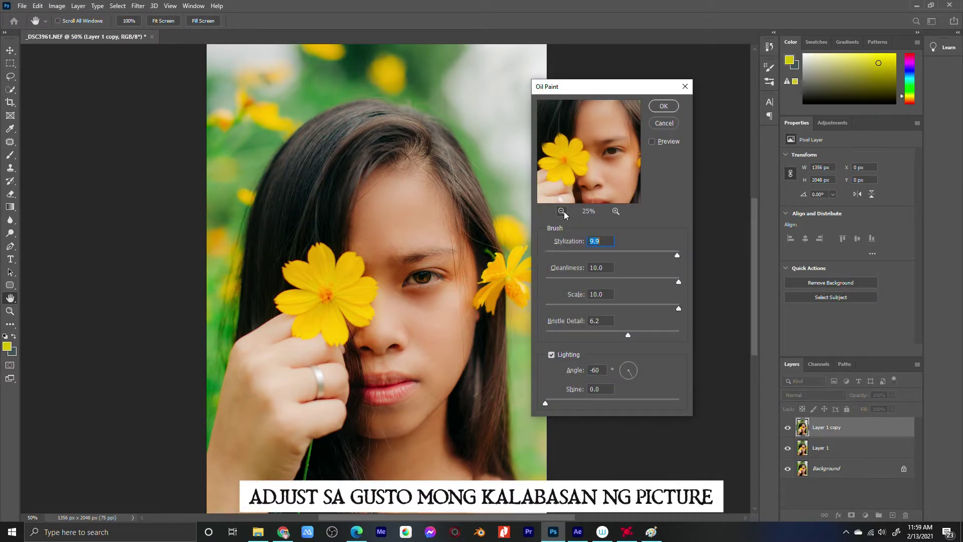
click(562, 211)
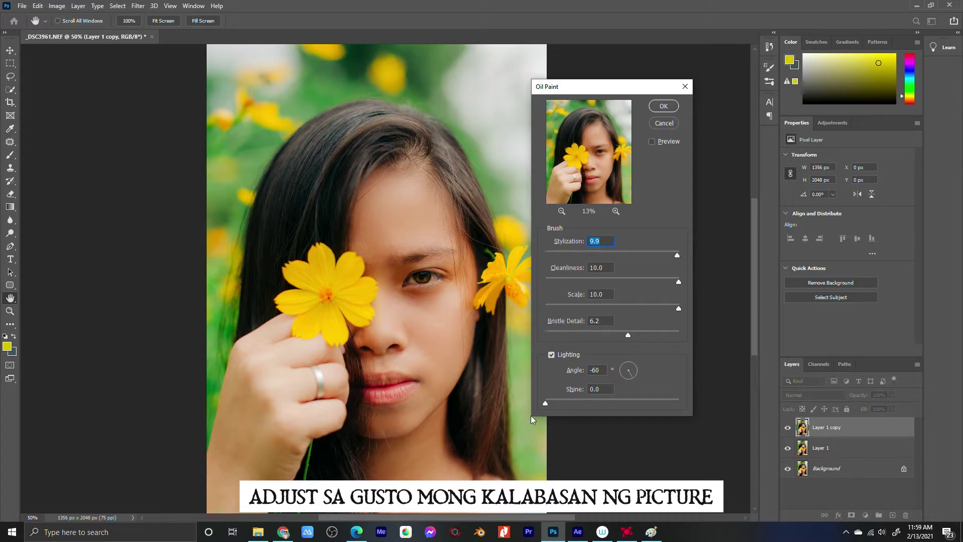
drag(637, 89, 549, 153)
click(529, 276)
click(529, 275)
click(529, 275)
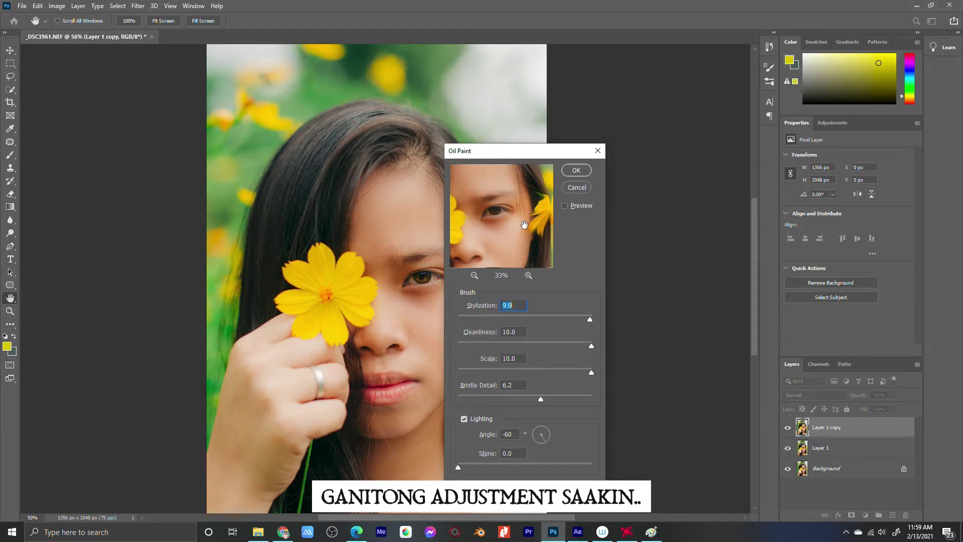
Apply Oil Paint, erase it from skin, eyes, brows and mouth (eraser 100–175), then merge down.
key(Return)
key(z)
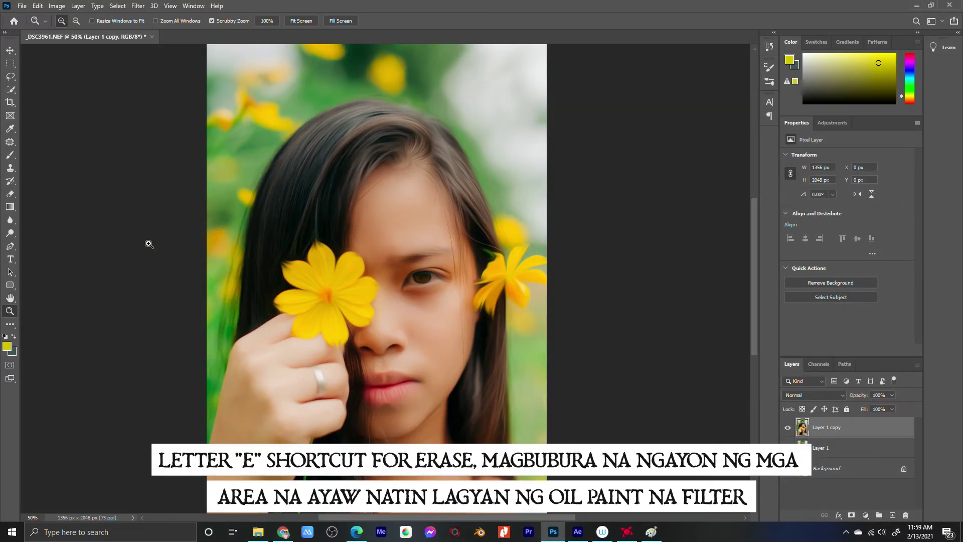
key(b)
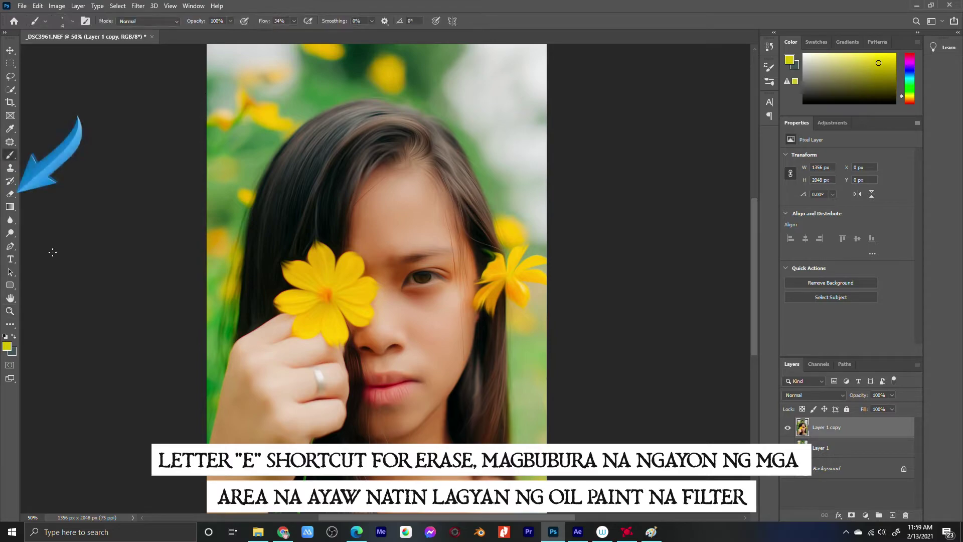
key(e)
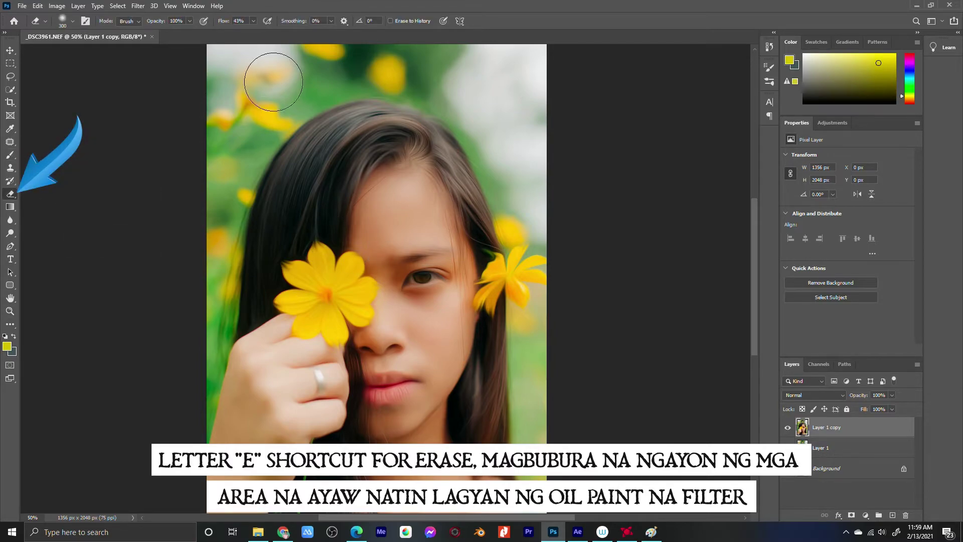
drag(216, 24, 214, 24)
key(bracketleft)
key(bracketleft)
key(bracketleft)
key(bracketright)
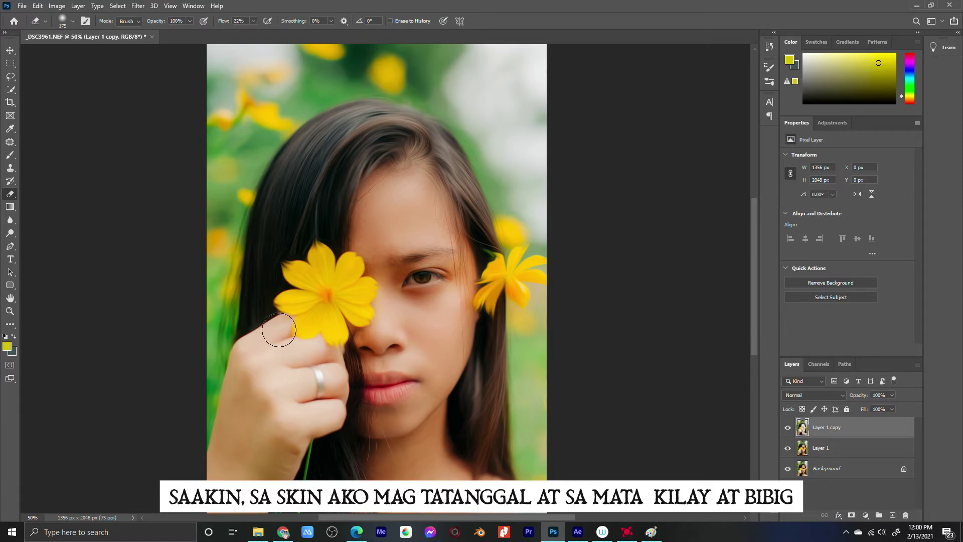
key(bracketleft)
key(bracketleft)
key(bracketleft)
key(Delete)
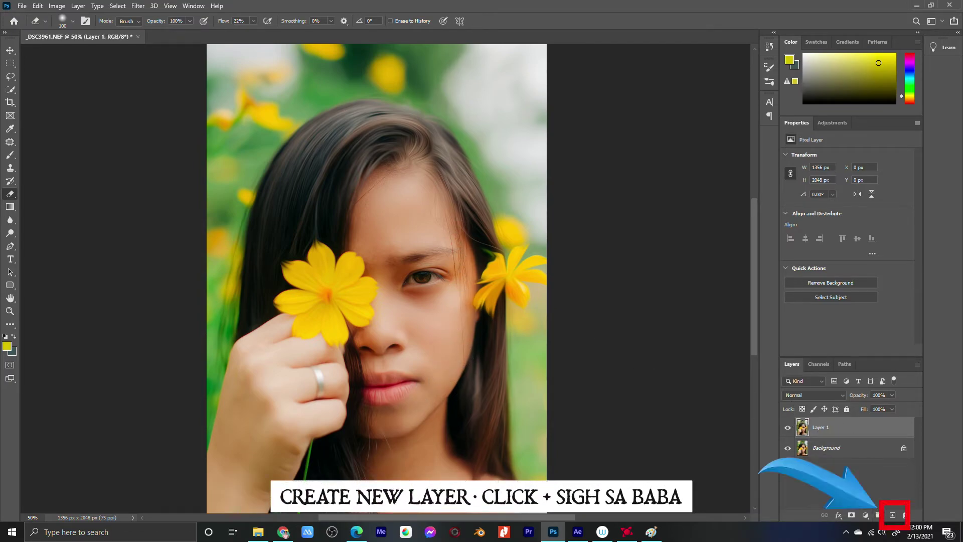
Add a new empty Layer 2 and set the brush colour to pure white.
click(894, 515)
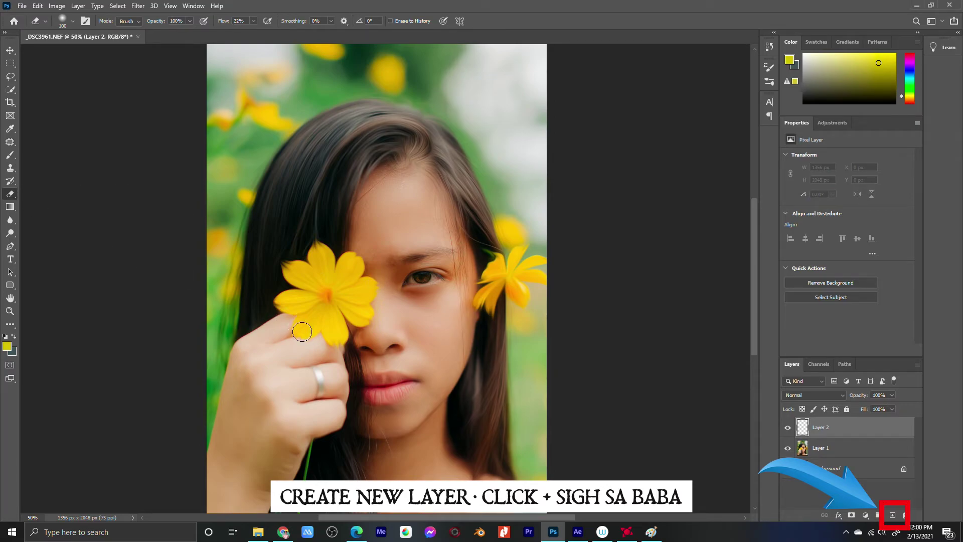
key(b)
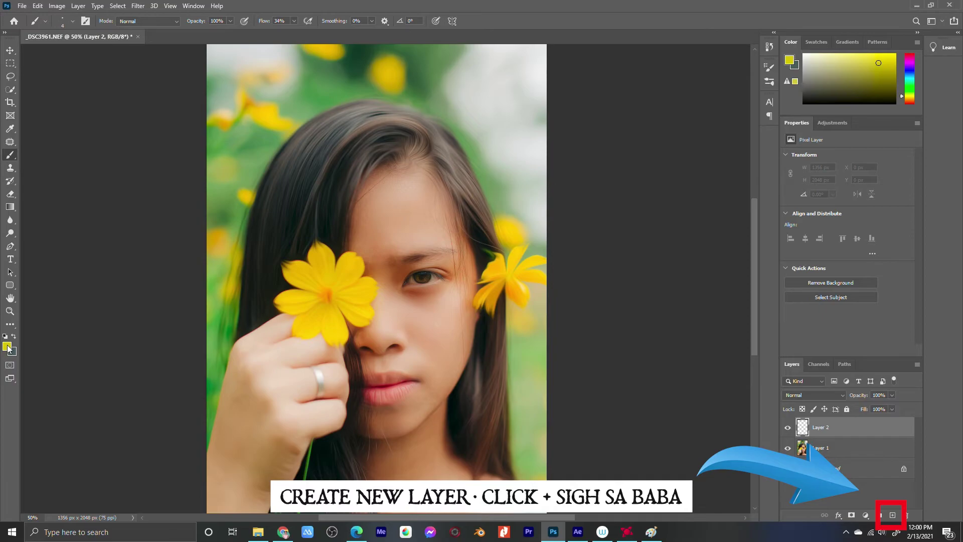
click(7, 346)
drag(361, 351, 336, 348)
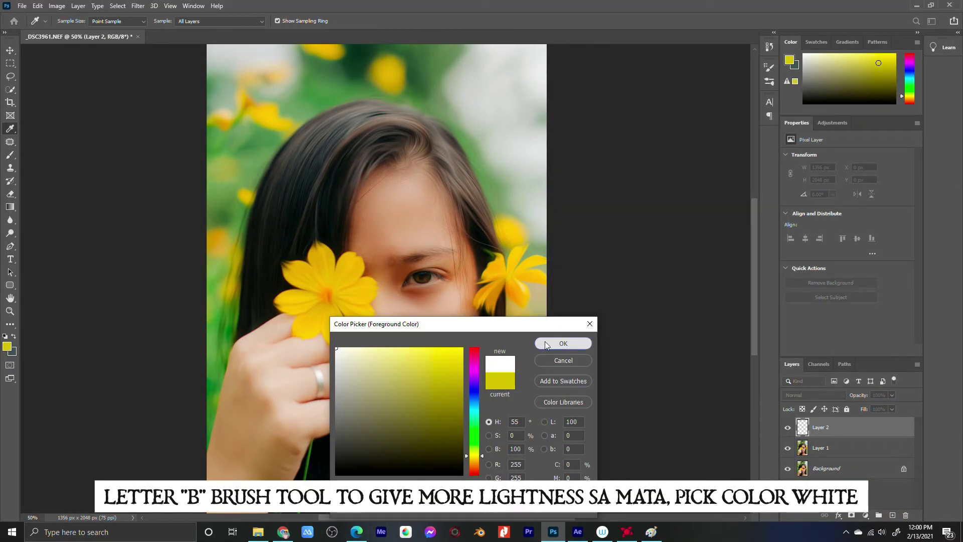
click(563, 344)
Zoom in on the visible eye and brush white around the iris.
key(b)
scroll(393, 264, up, 1)
scroll(393, 265, up, 2)
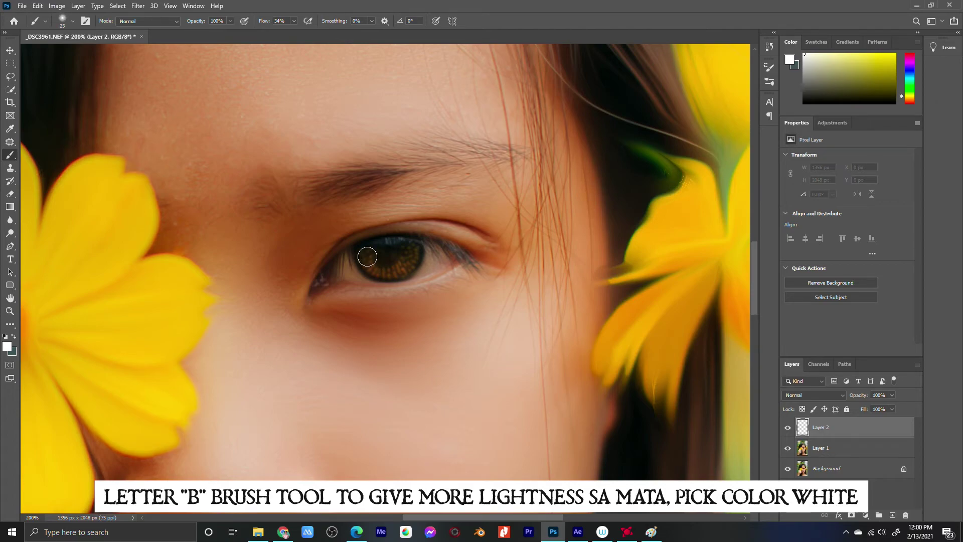
mouse_move(366, 253)
mouse_down()
mouse_move(409, 254)
mouse_move(374, 257)
mouse_up()
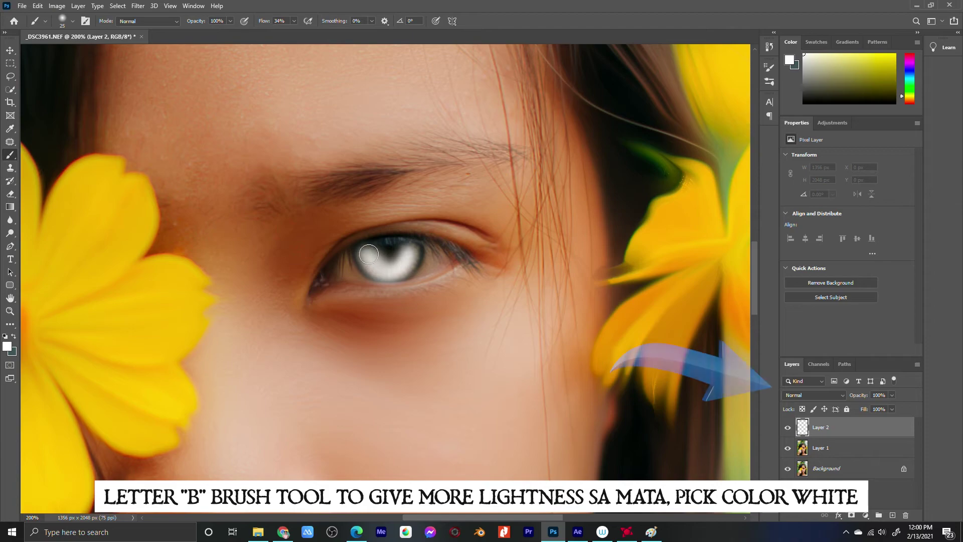
click(817, 392)
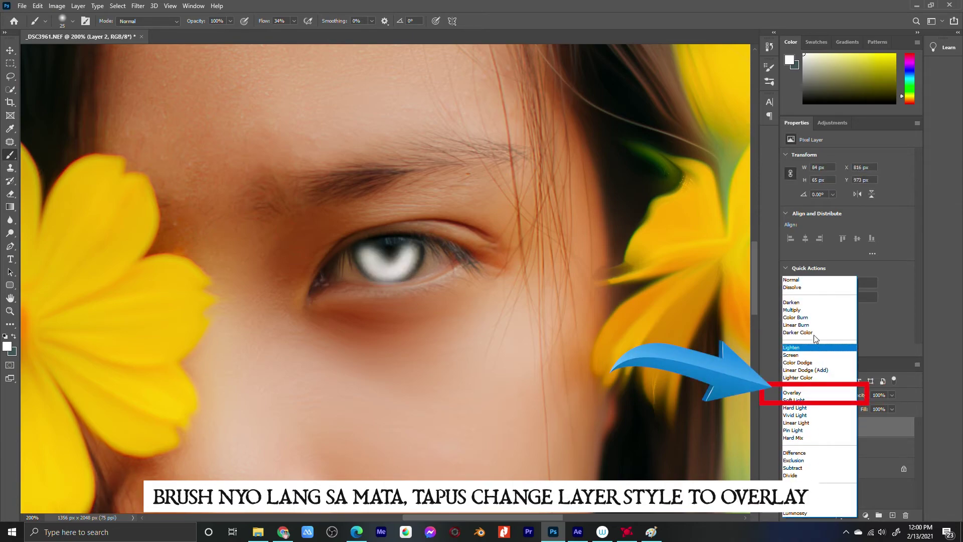
Set Layer 2's blend mode to Overlay to brighten the iris, and zoom out to the whole face.
click(797, 392)
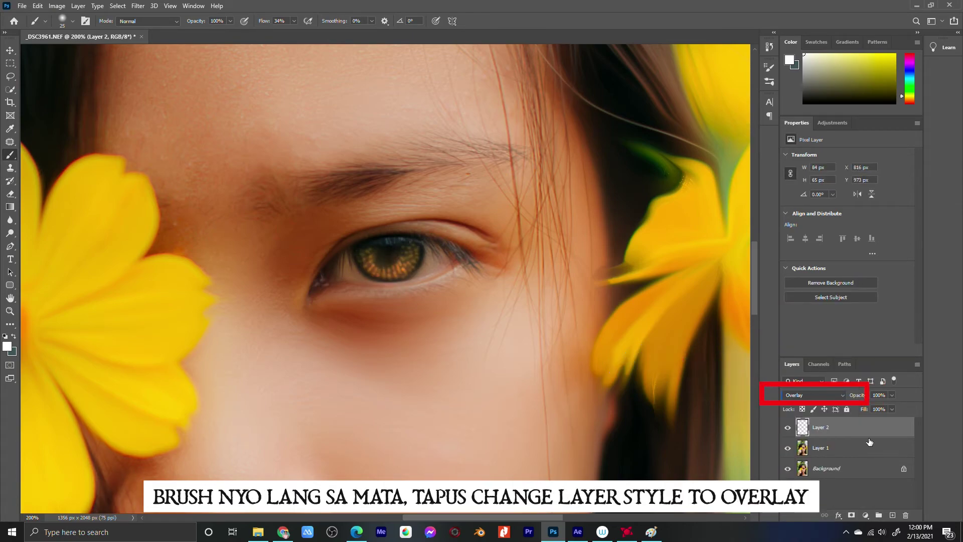
key(z)
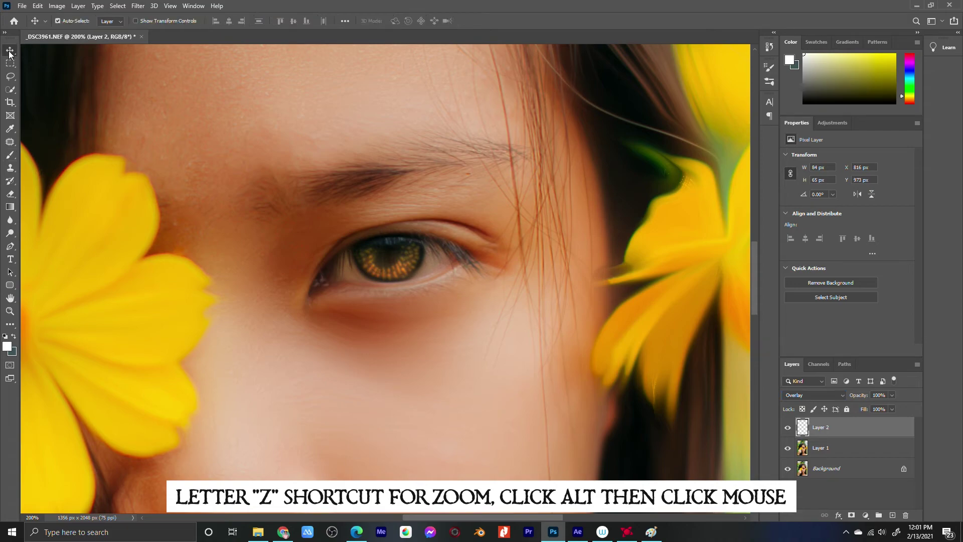
alt+click(393, 338)
alt+click(394, 338)
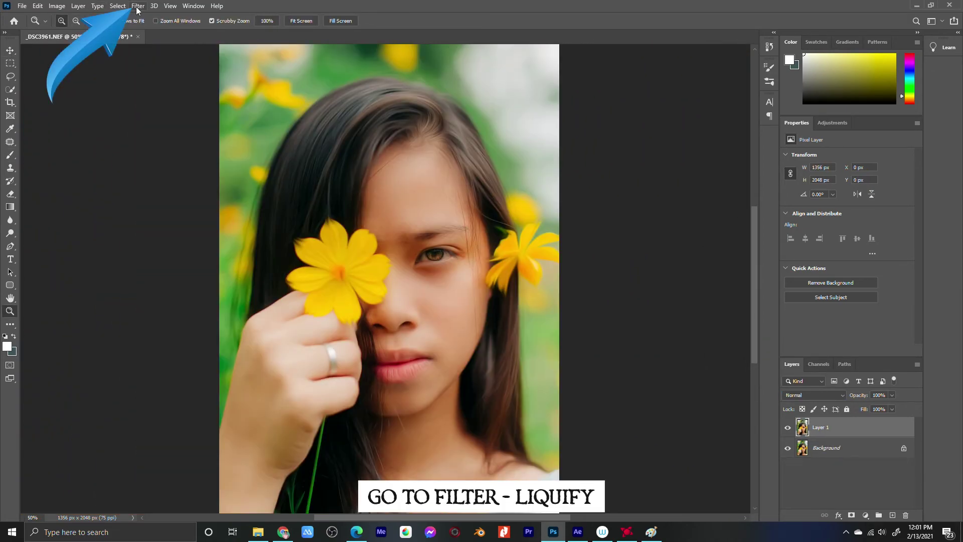
click(138, 6)
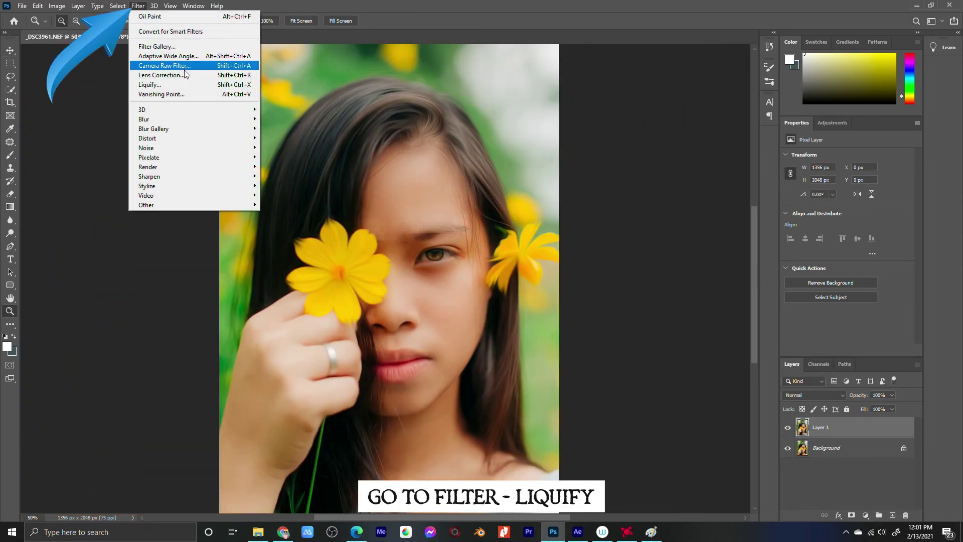
Narrow the nose with face-aware Liquify to Nose Width -49.
click(183, 84)
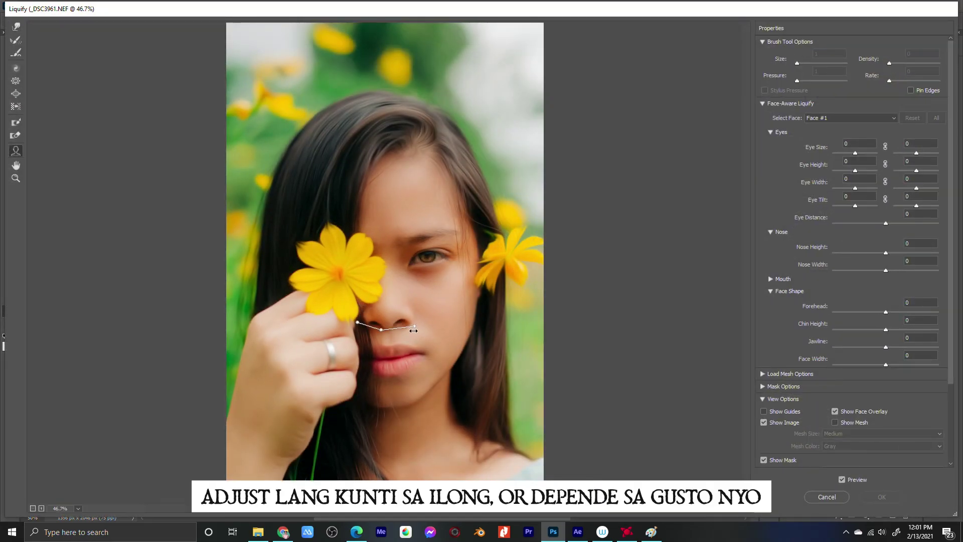
drag(414, 327, 409, 326)
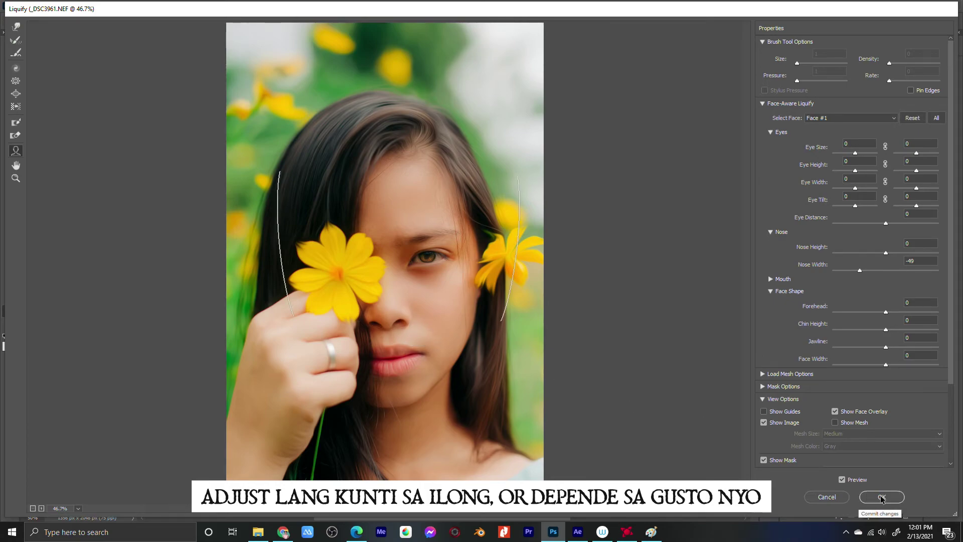
click(882, 496)
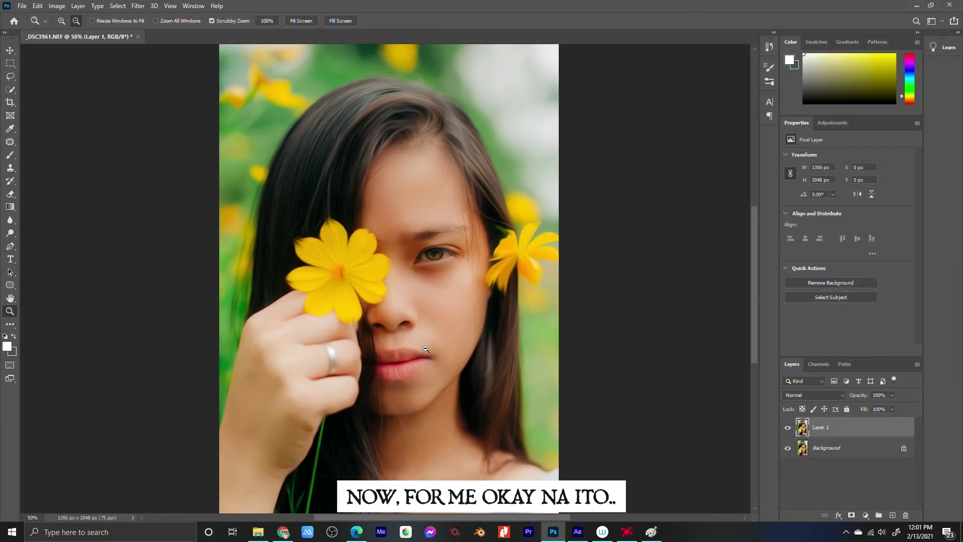
alt+click(407, 311)
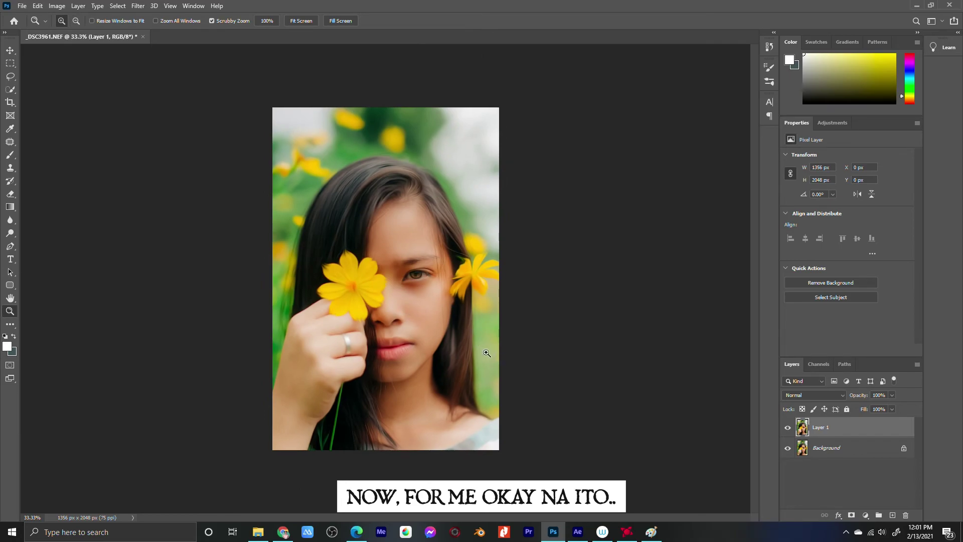